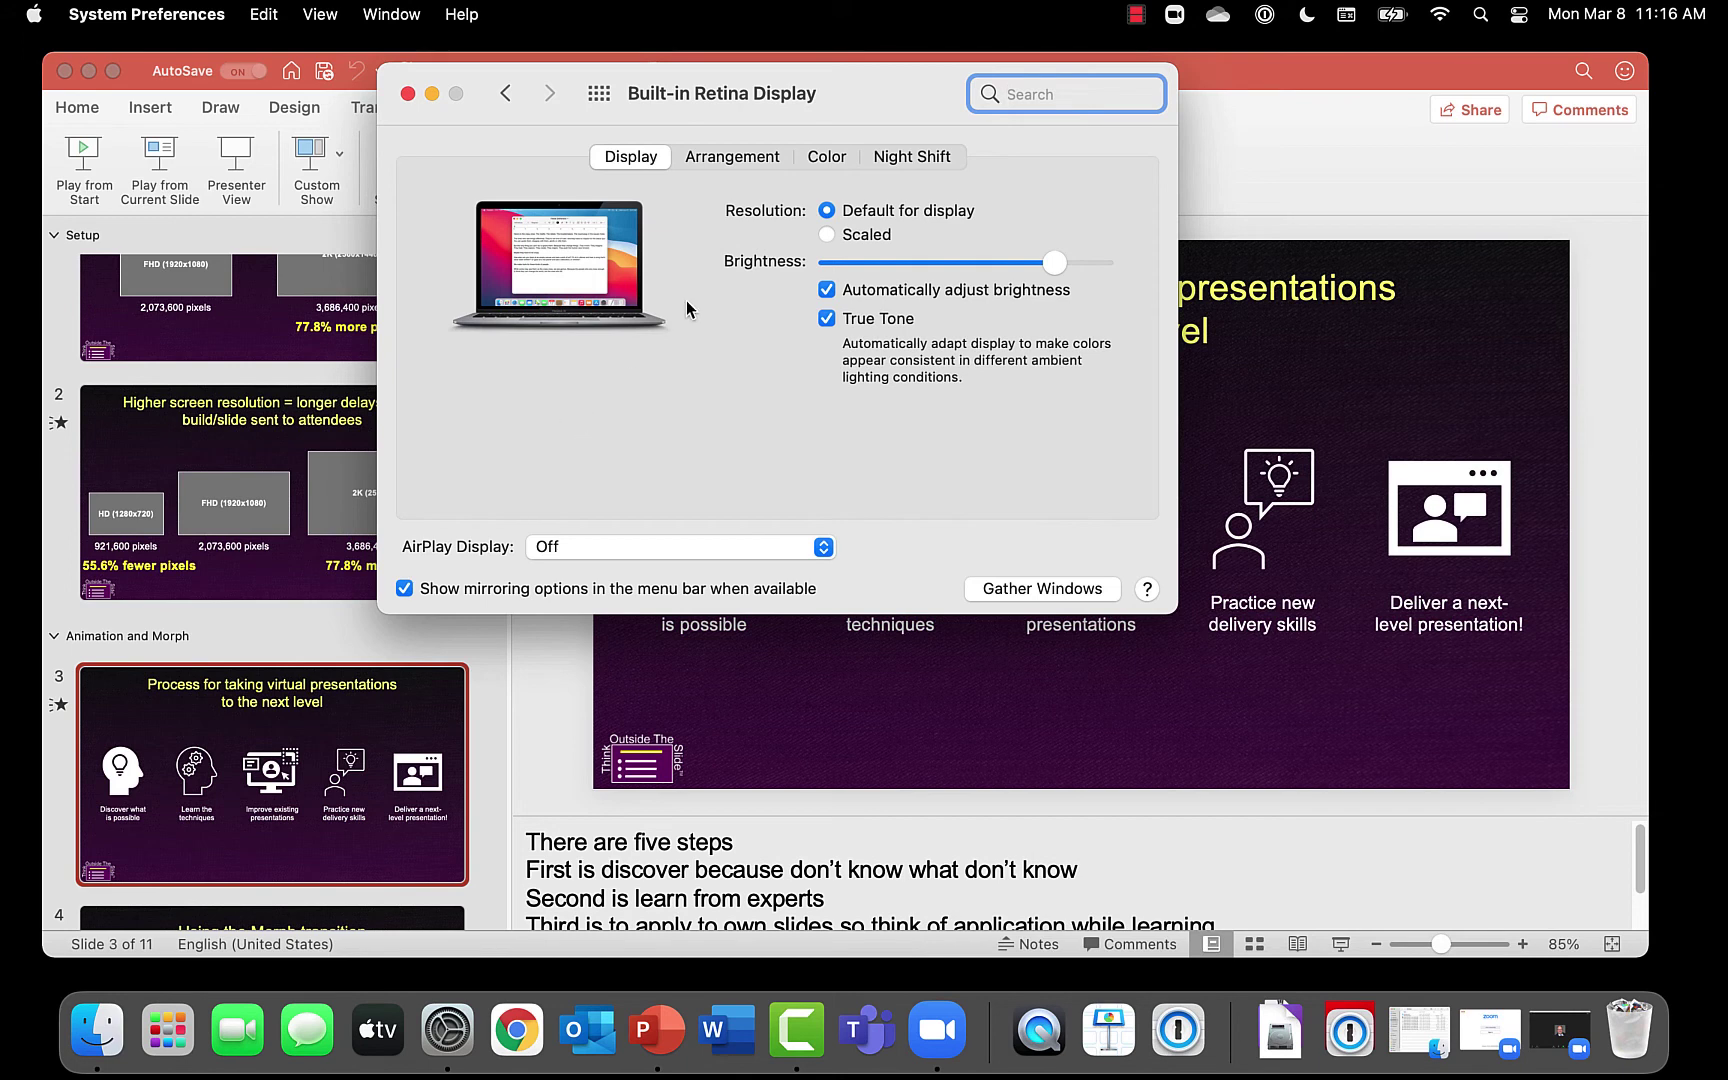
Use Arrangement's Gather Windows to bring the 28E850 monitor's settings onto the laptop screen.
click(731, 158)
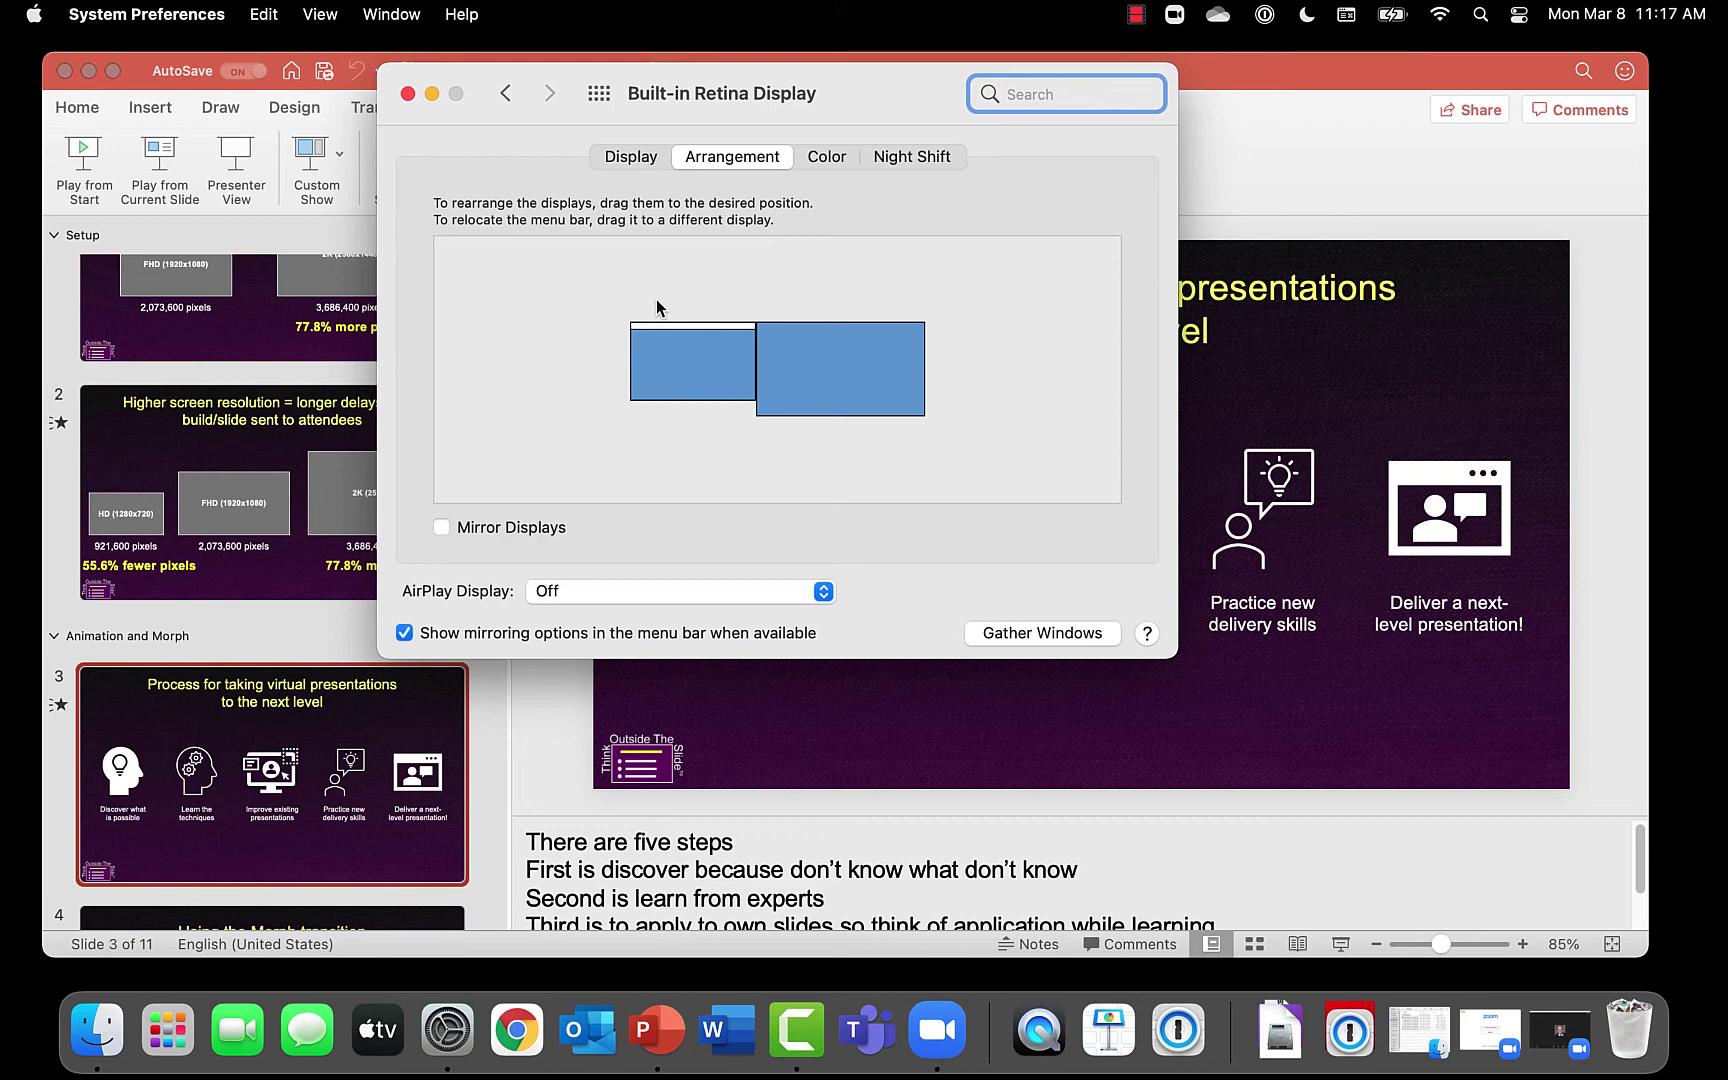
click(1017, 634)
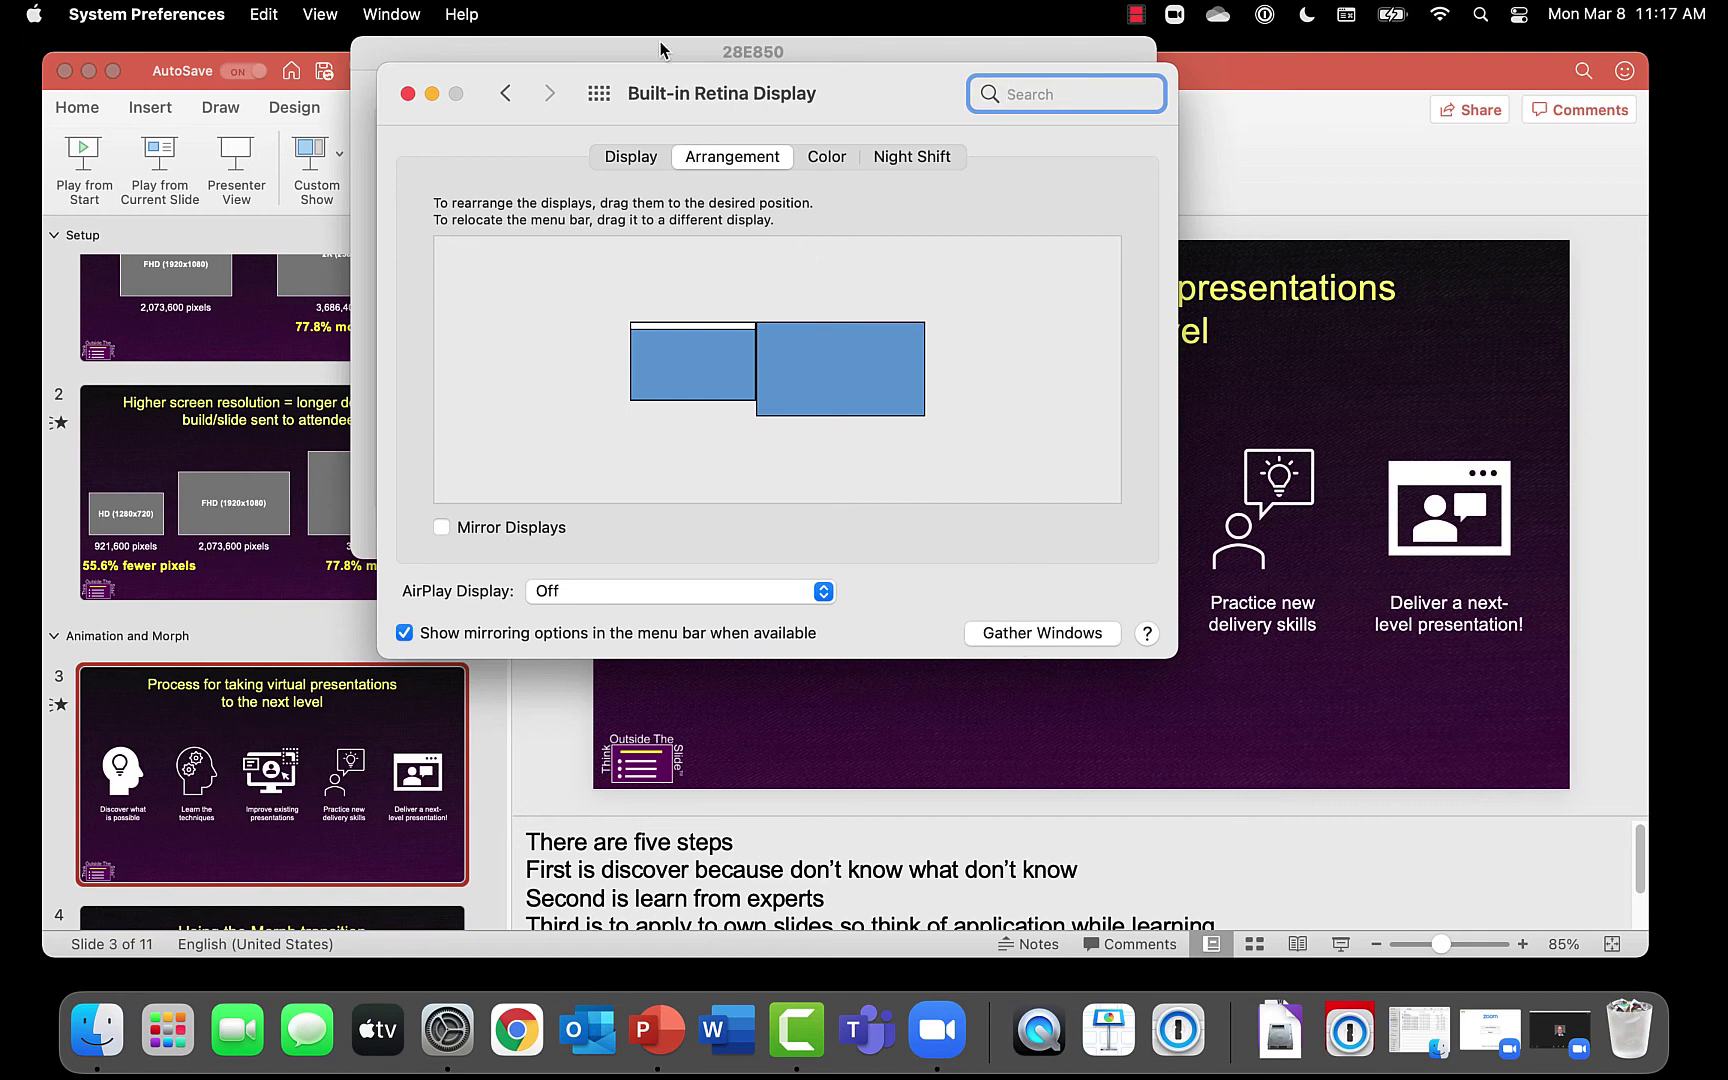
drag(657, 42, 998, 271)
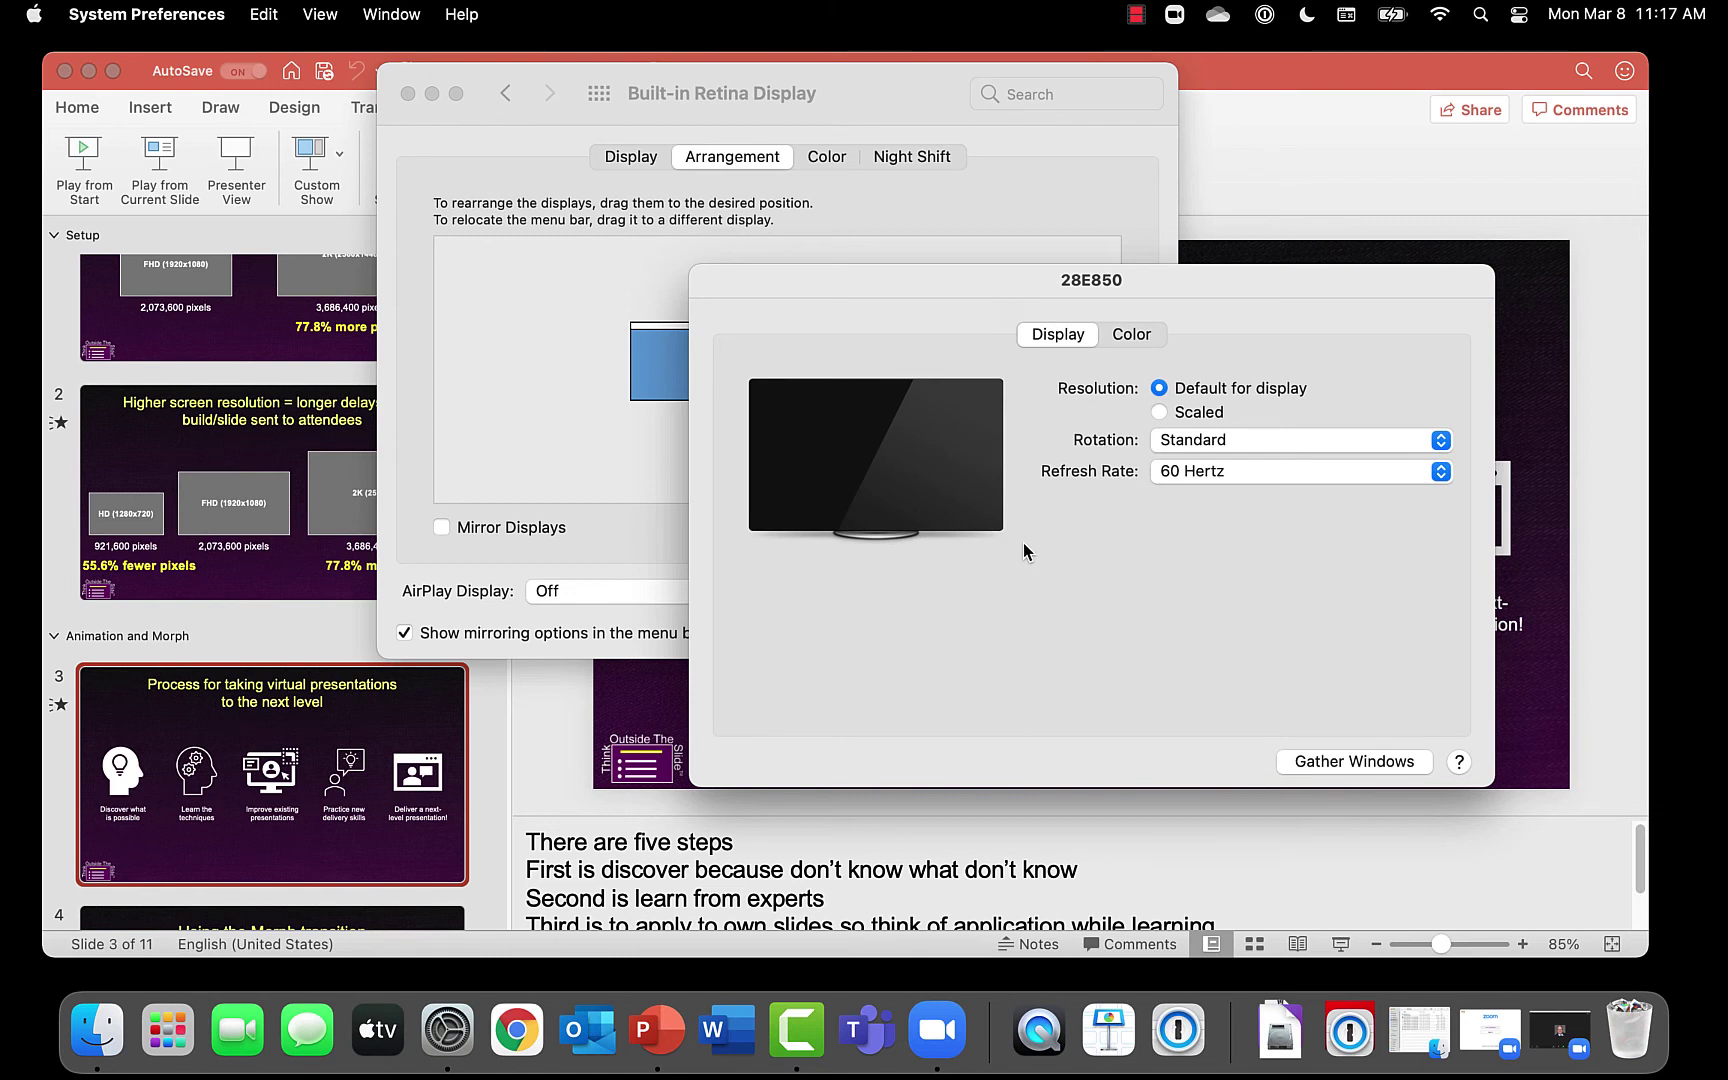
click(135, 16)
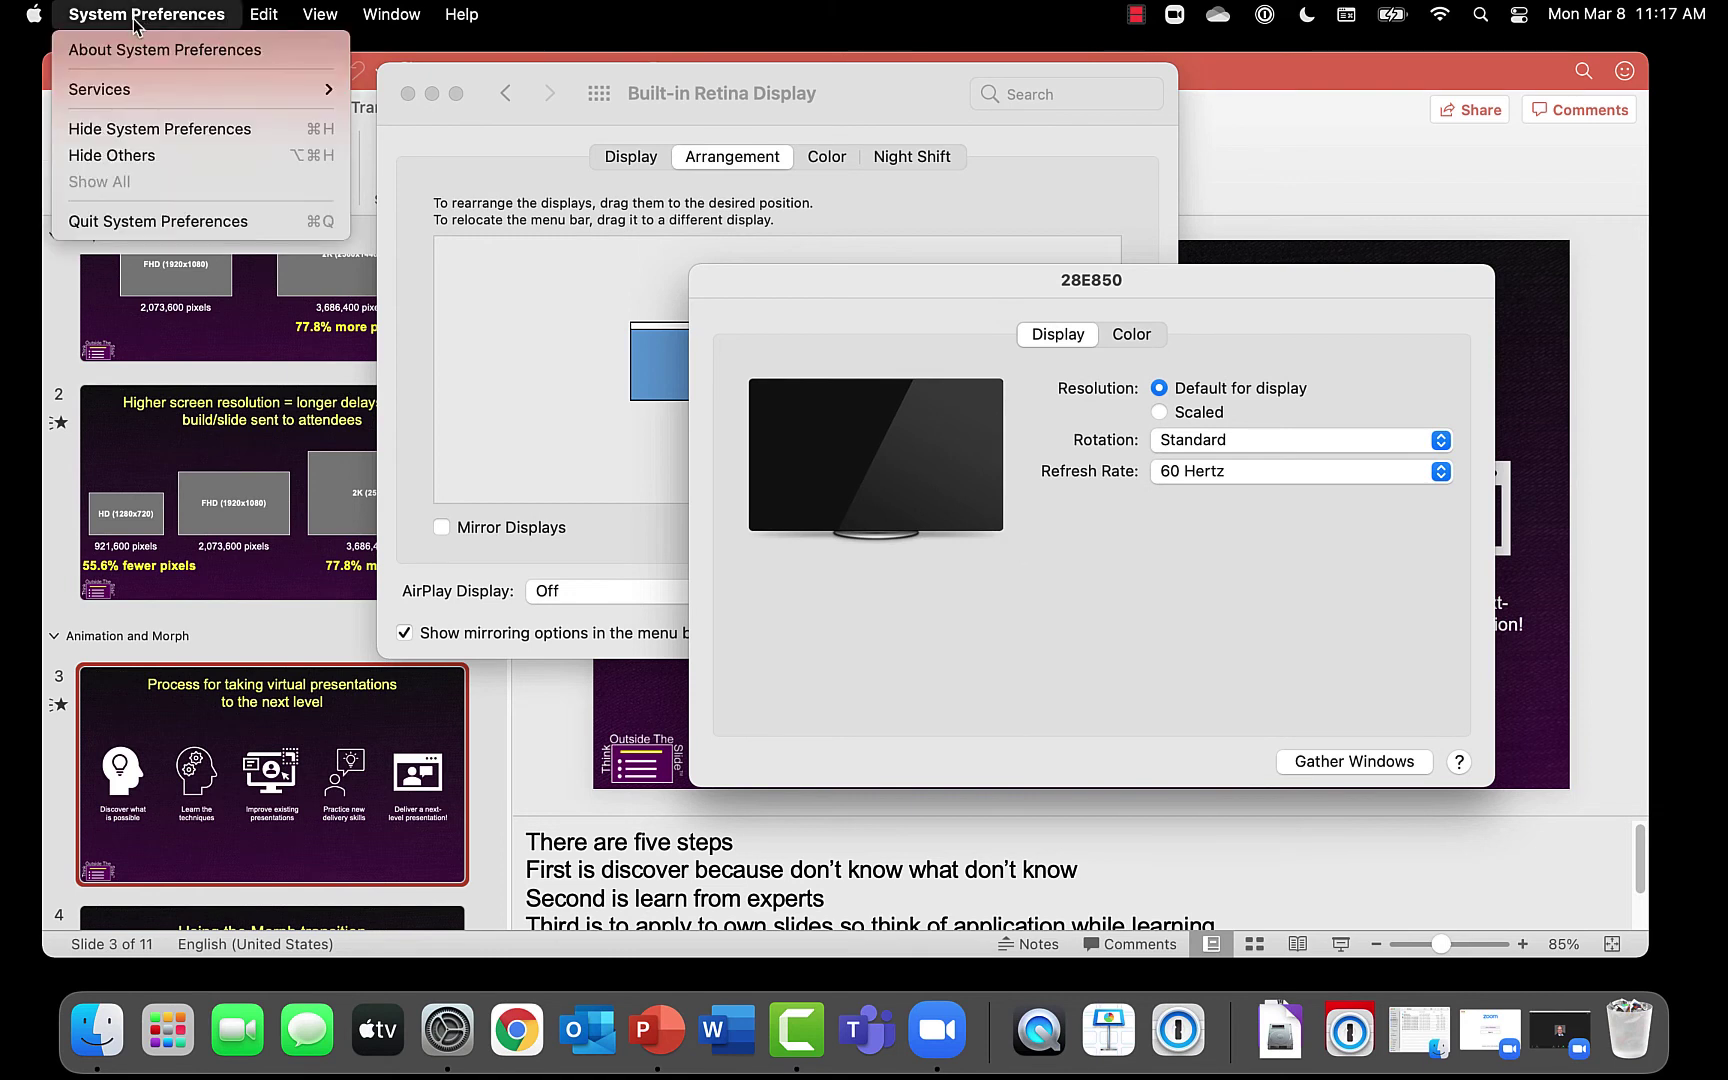
Quit System Preferences and return to PowerPoint's full Slide Show ribbon.
click(160, 221)
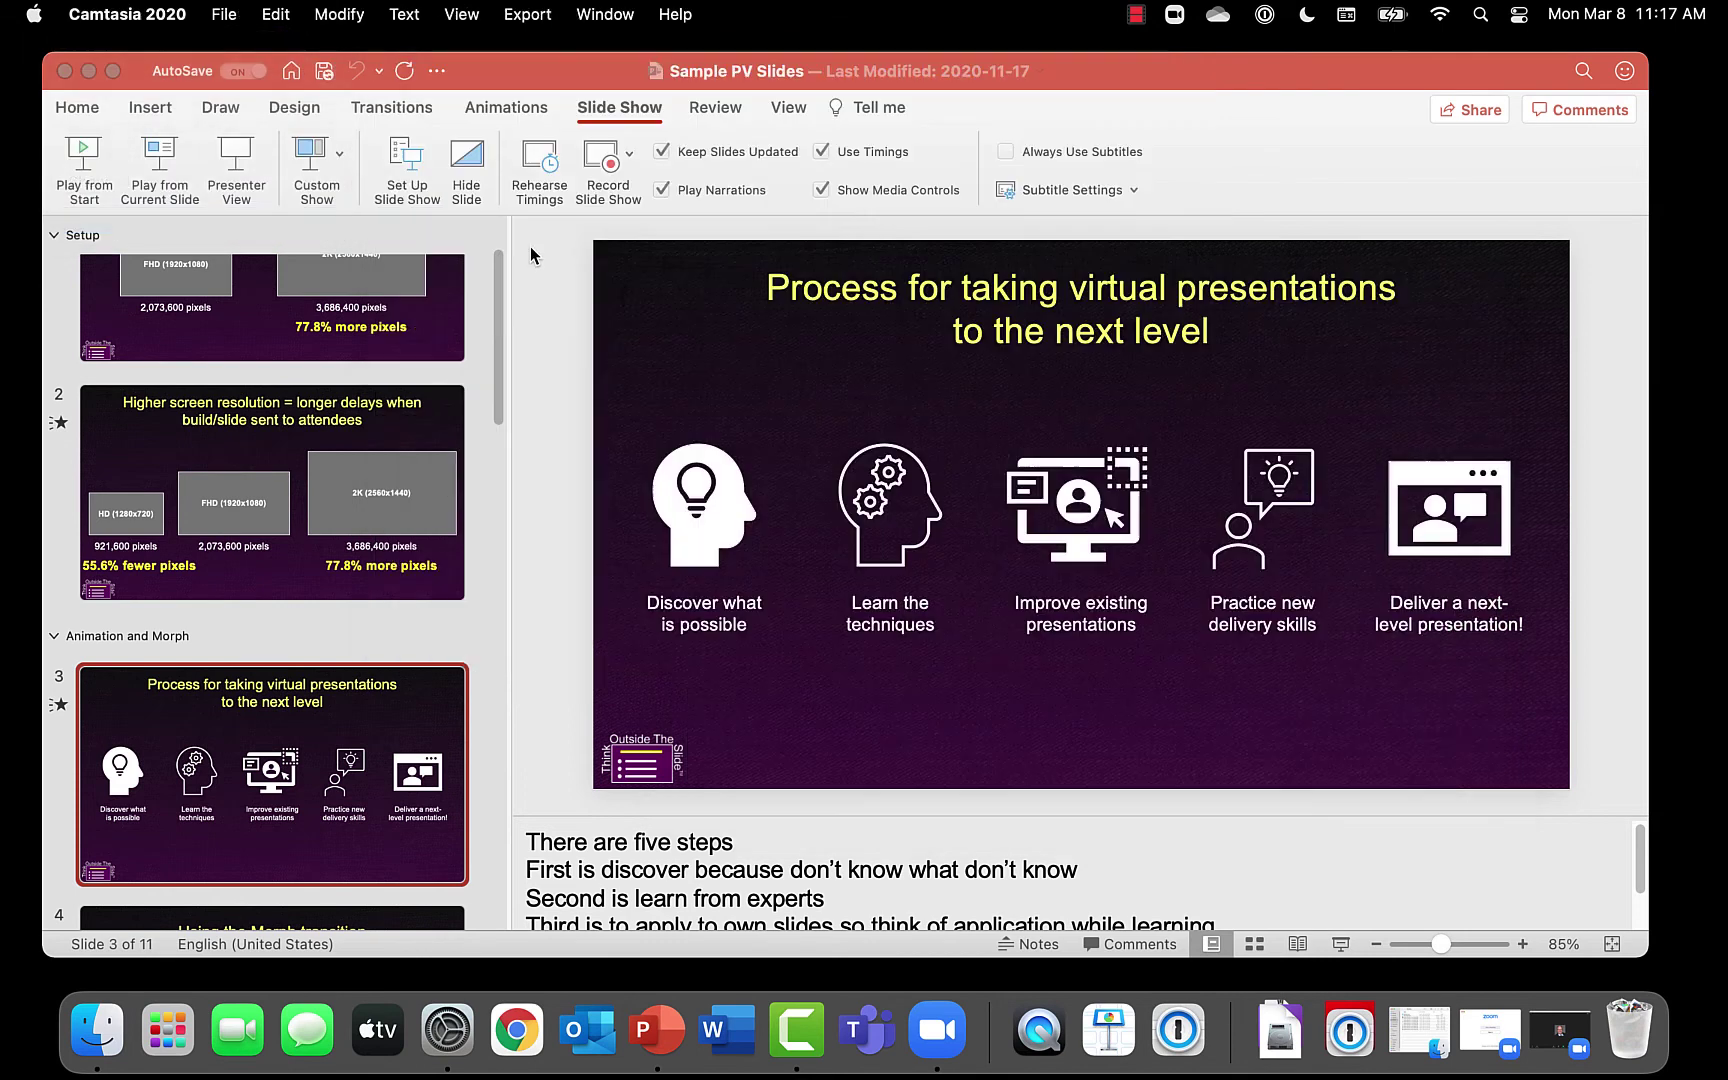
click(549, 316)
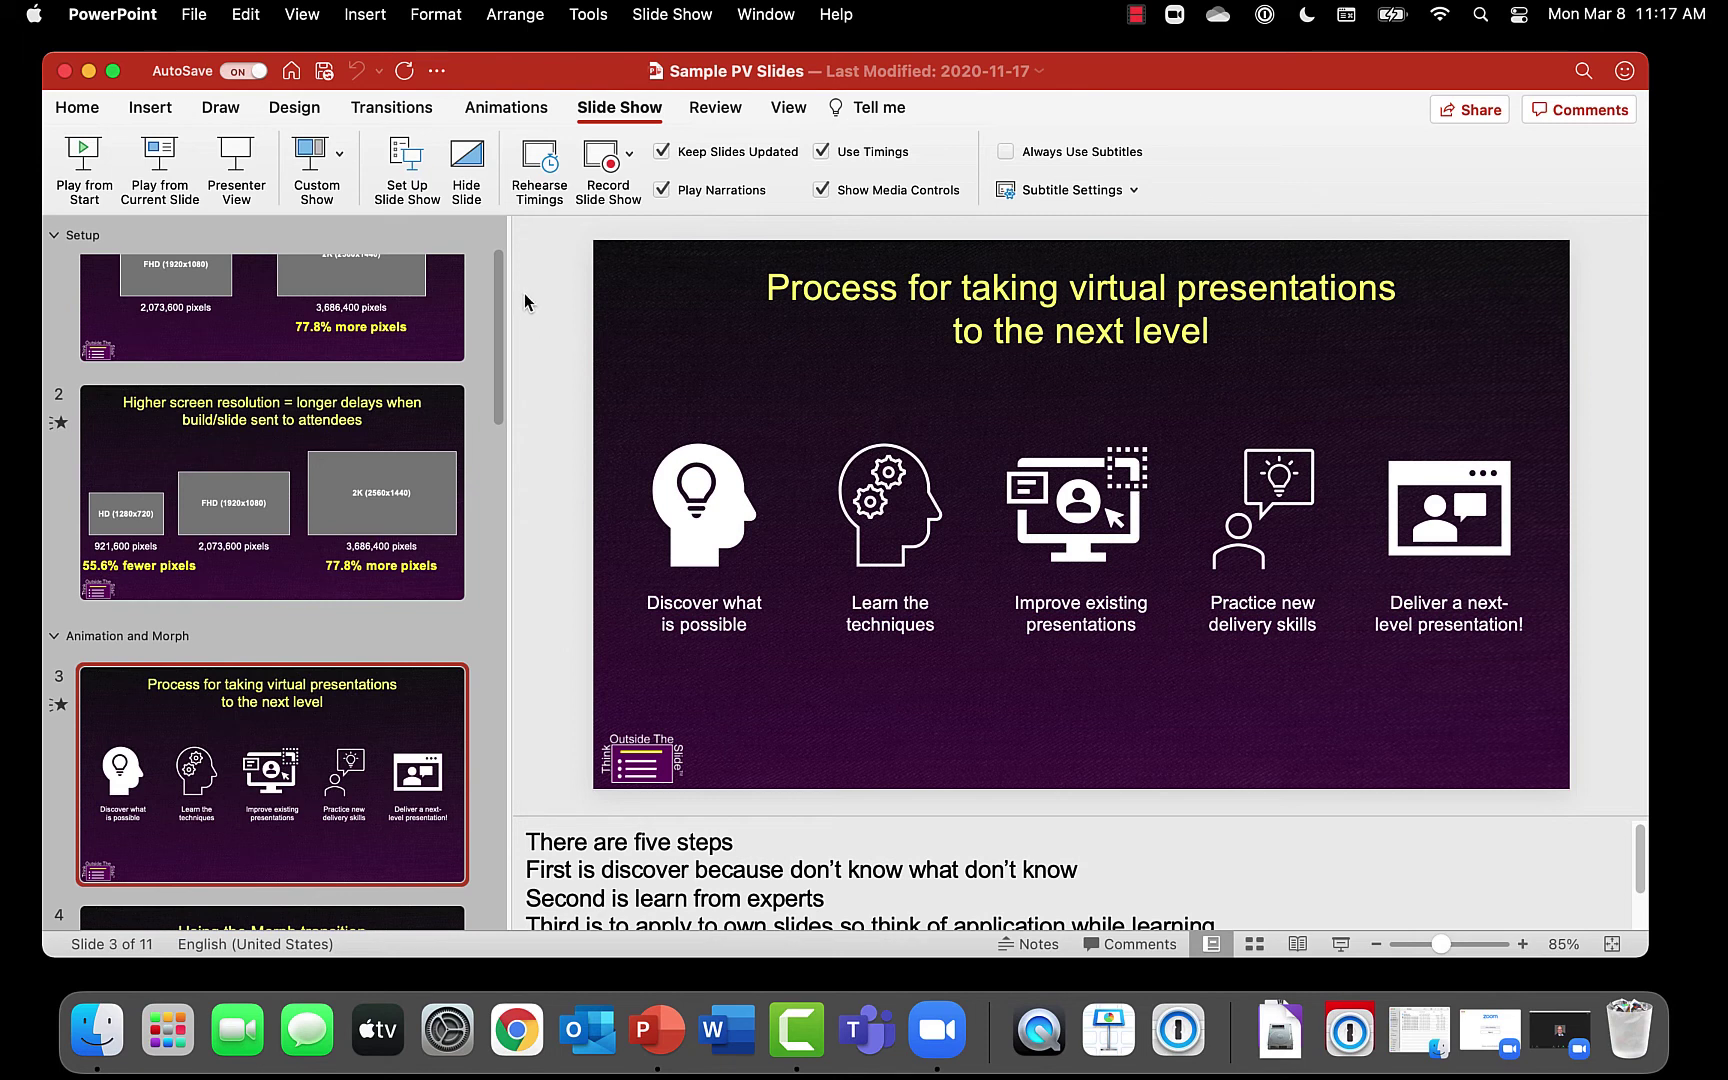
click(642, 112)
click(609, 109)
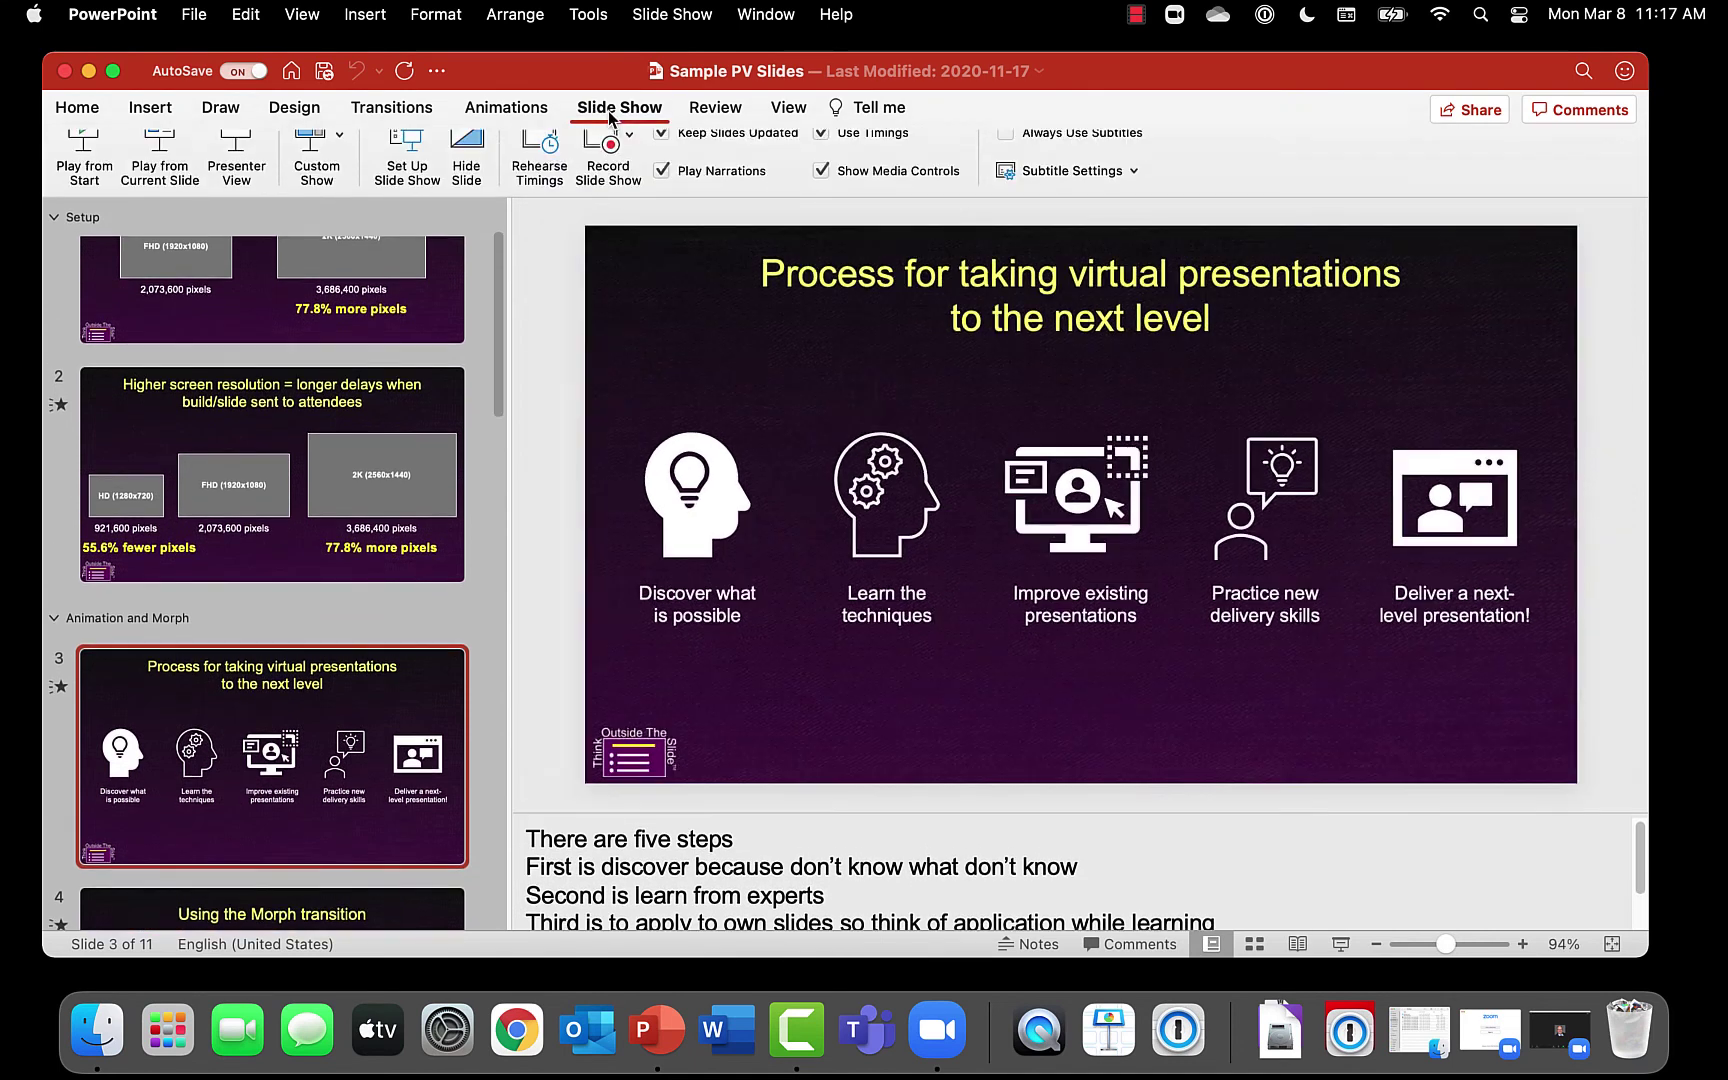
In Set Up Slide Show, set the slide show monitor to Monitor 2 and confirm.
click(410, 162)
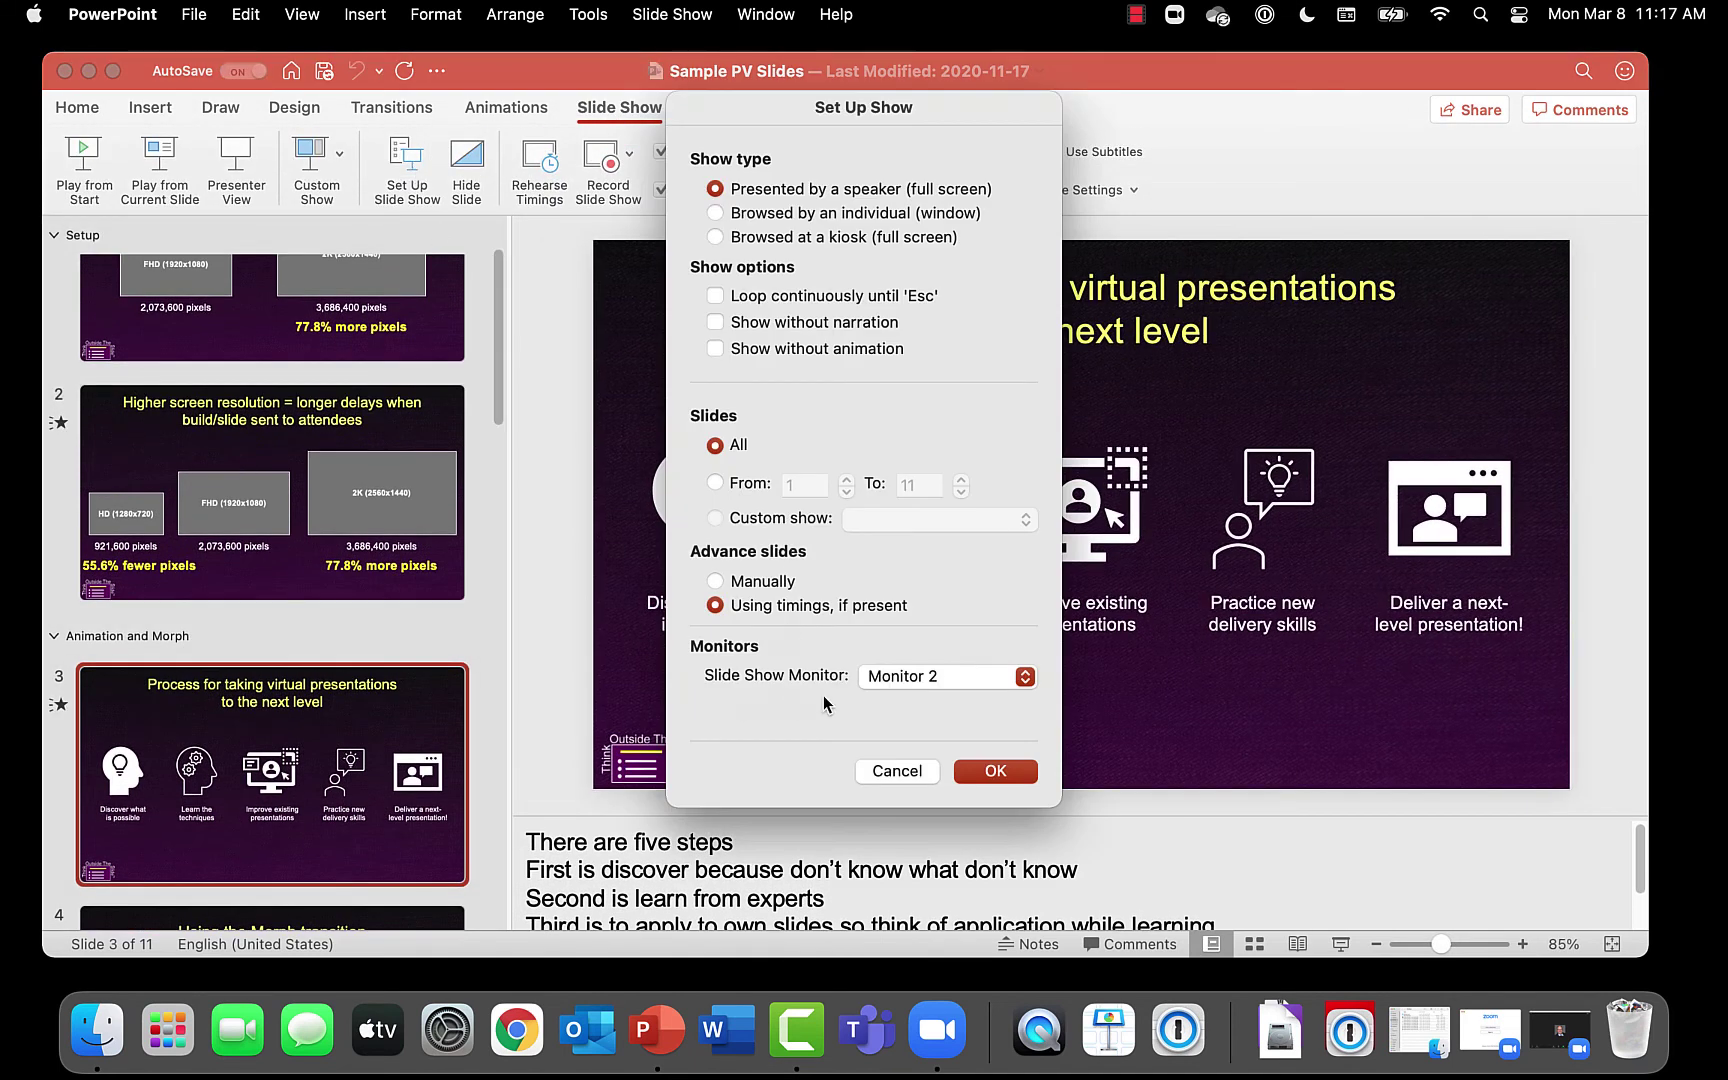
click(1026, 679)
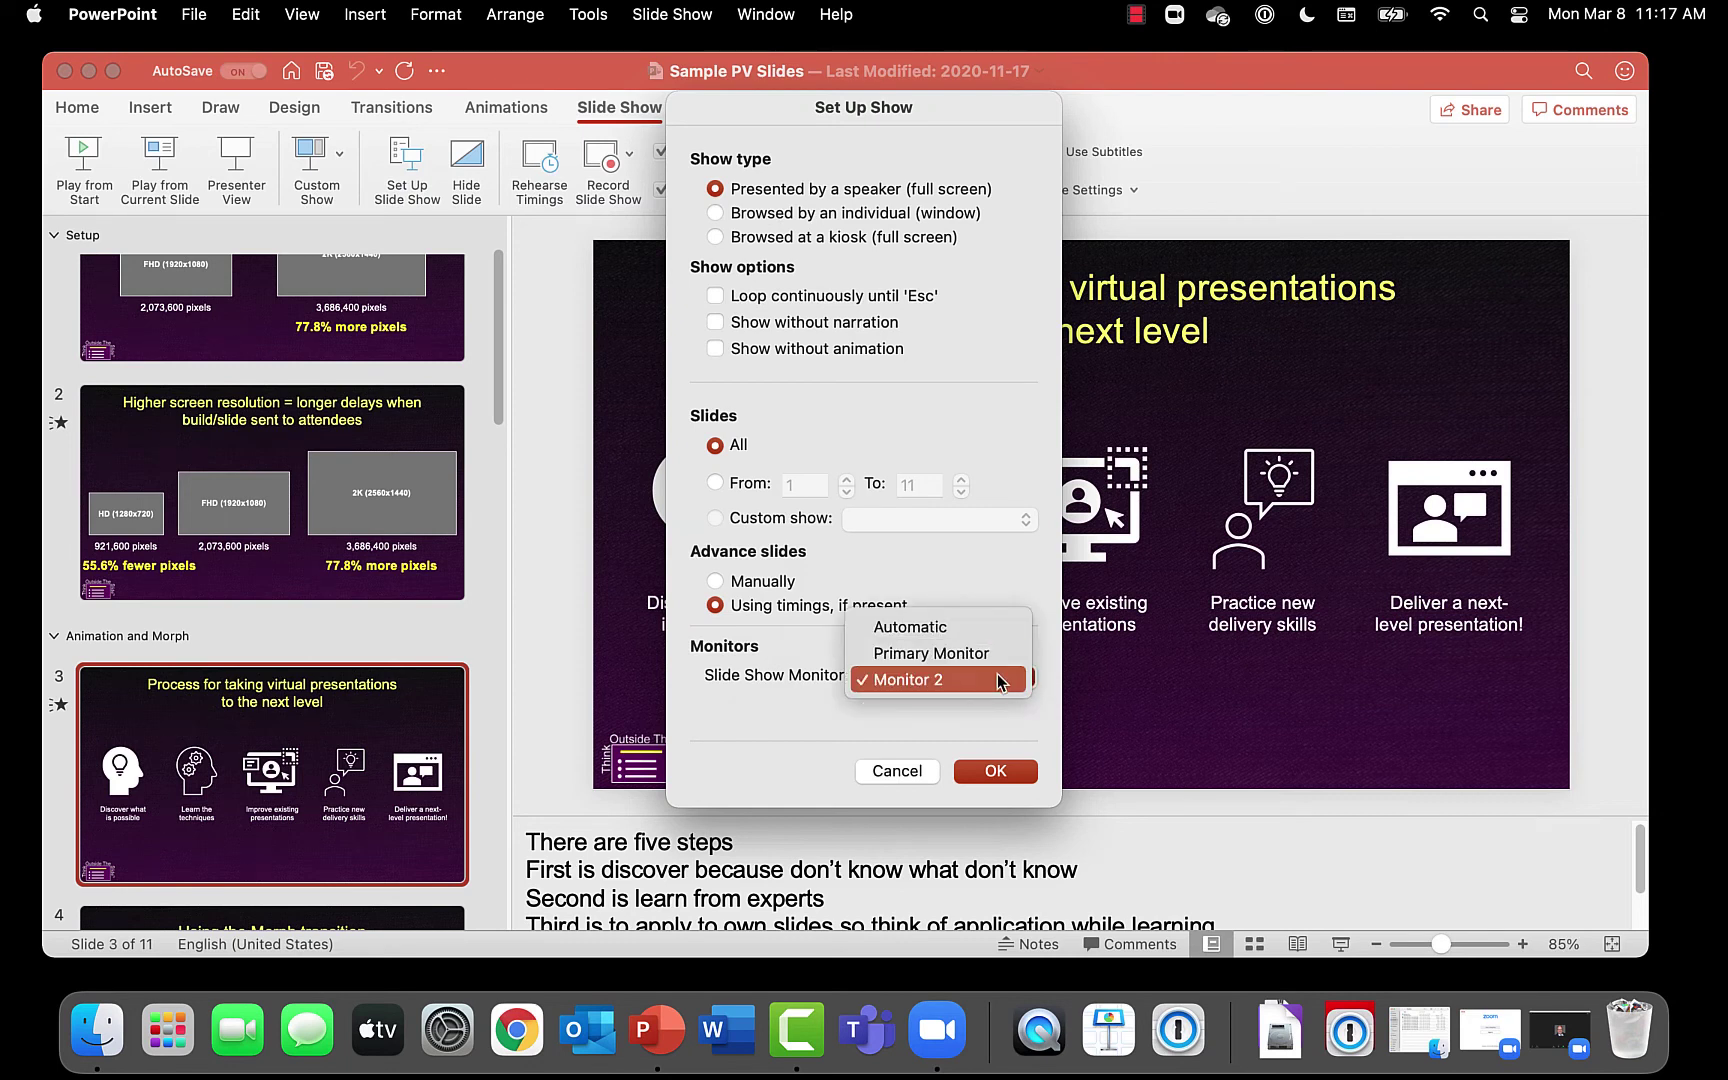
click(992, 678)
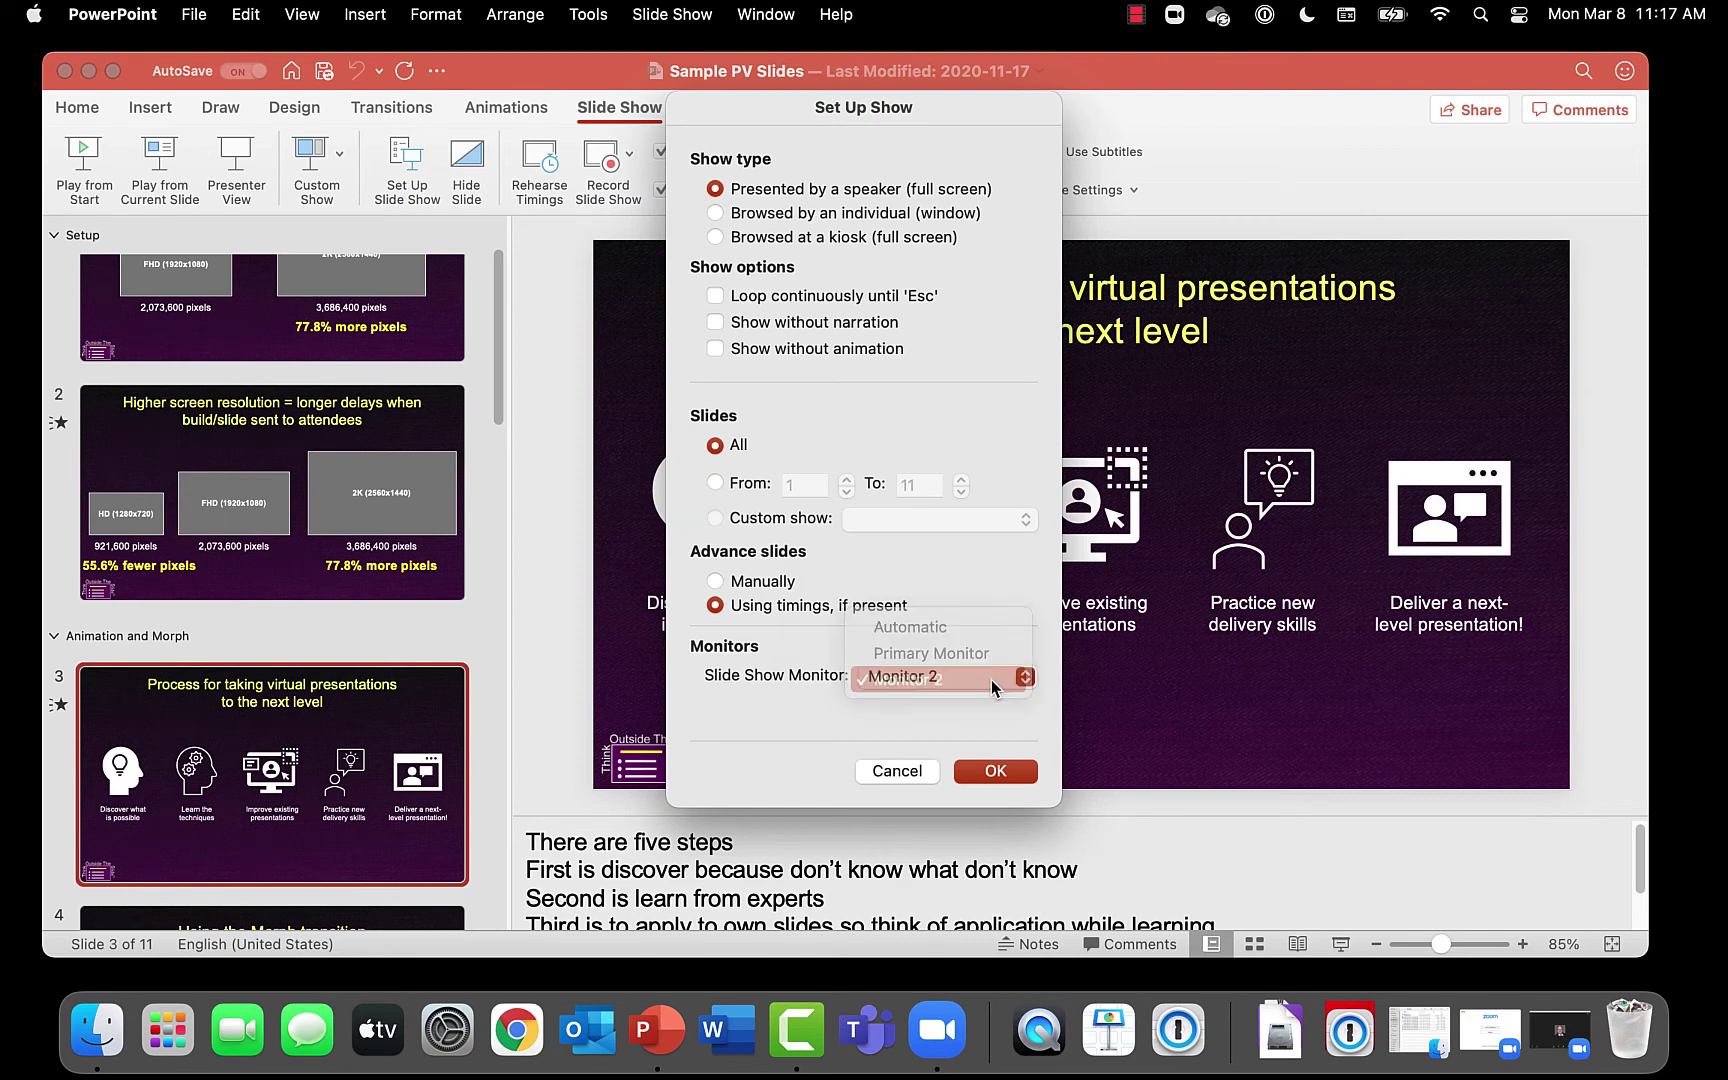
click(993, 772)
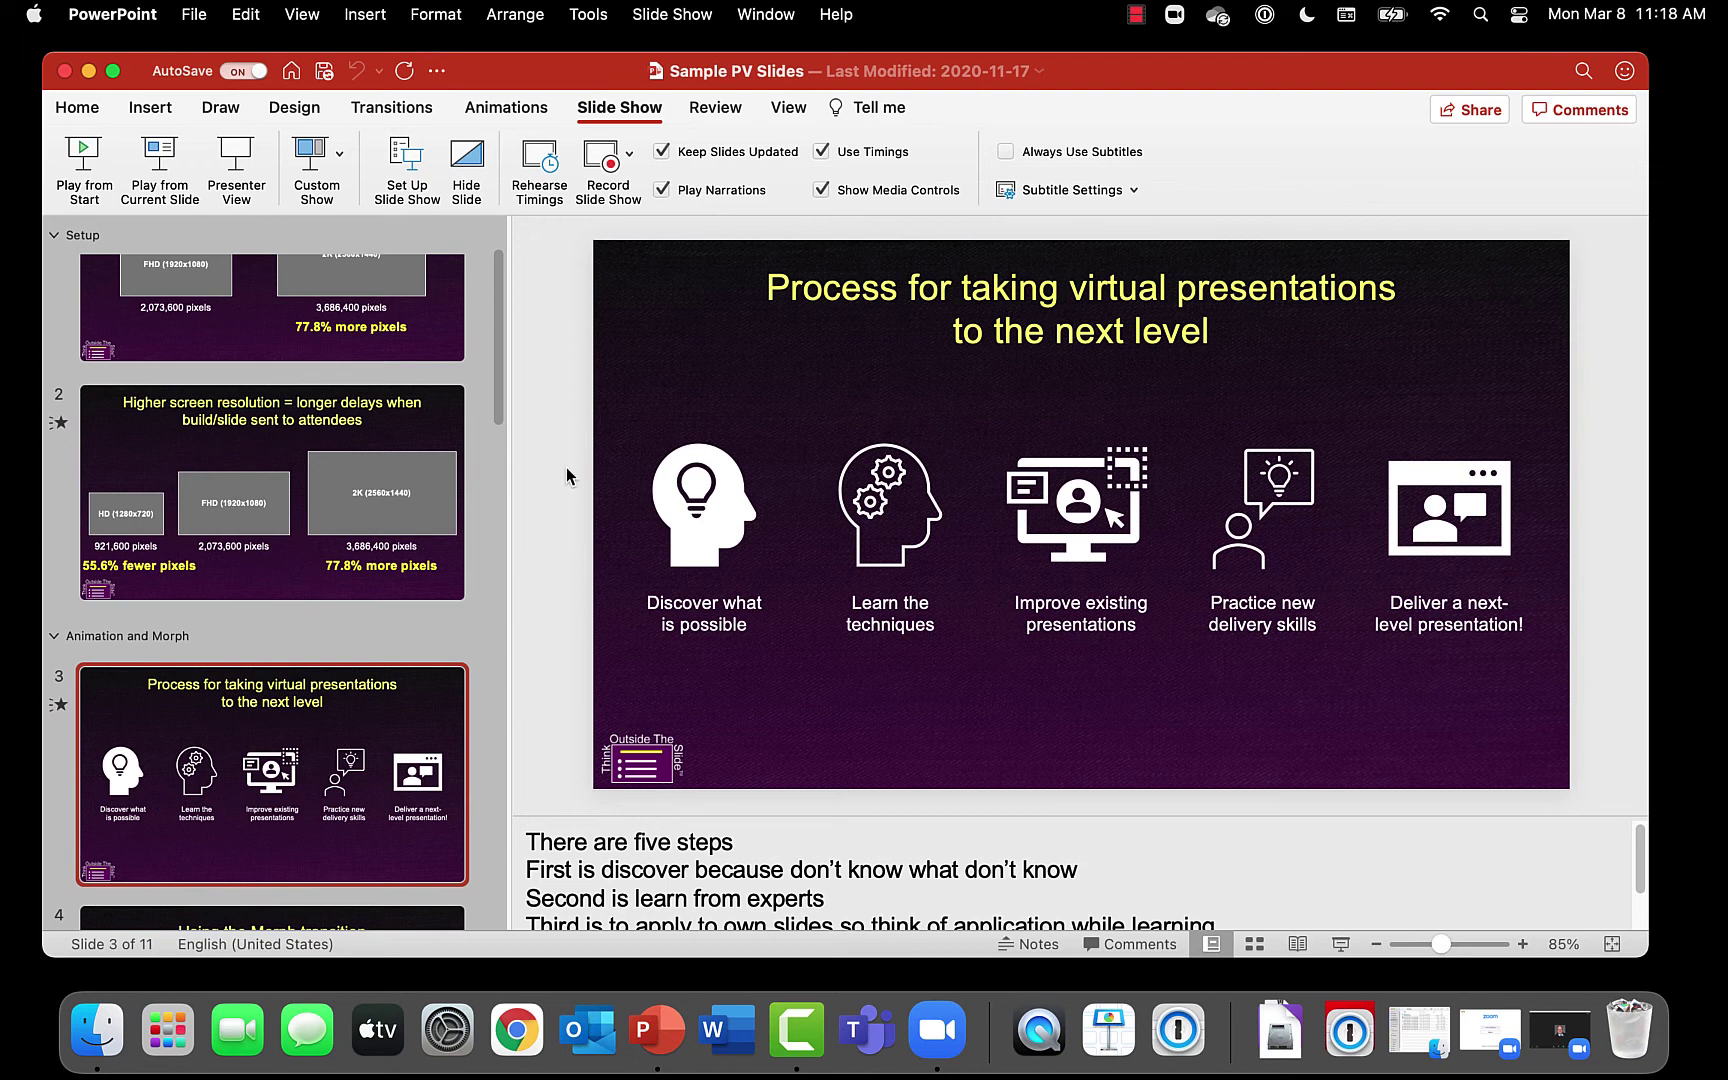
Play from start and advance past the FHD, 2K and 77.8% builds to slide 3.
click(85, 155)
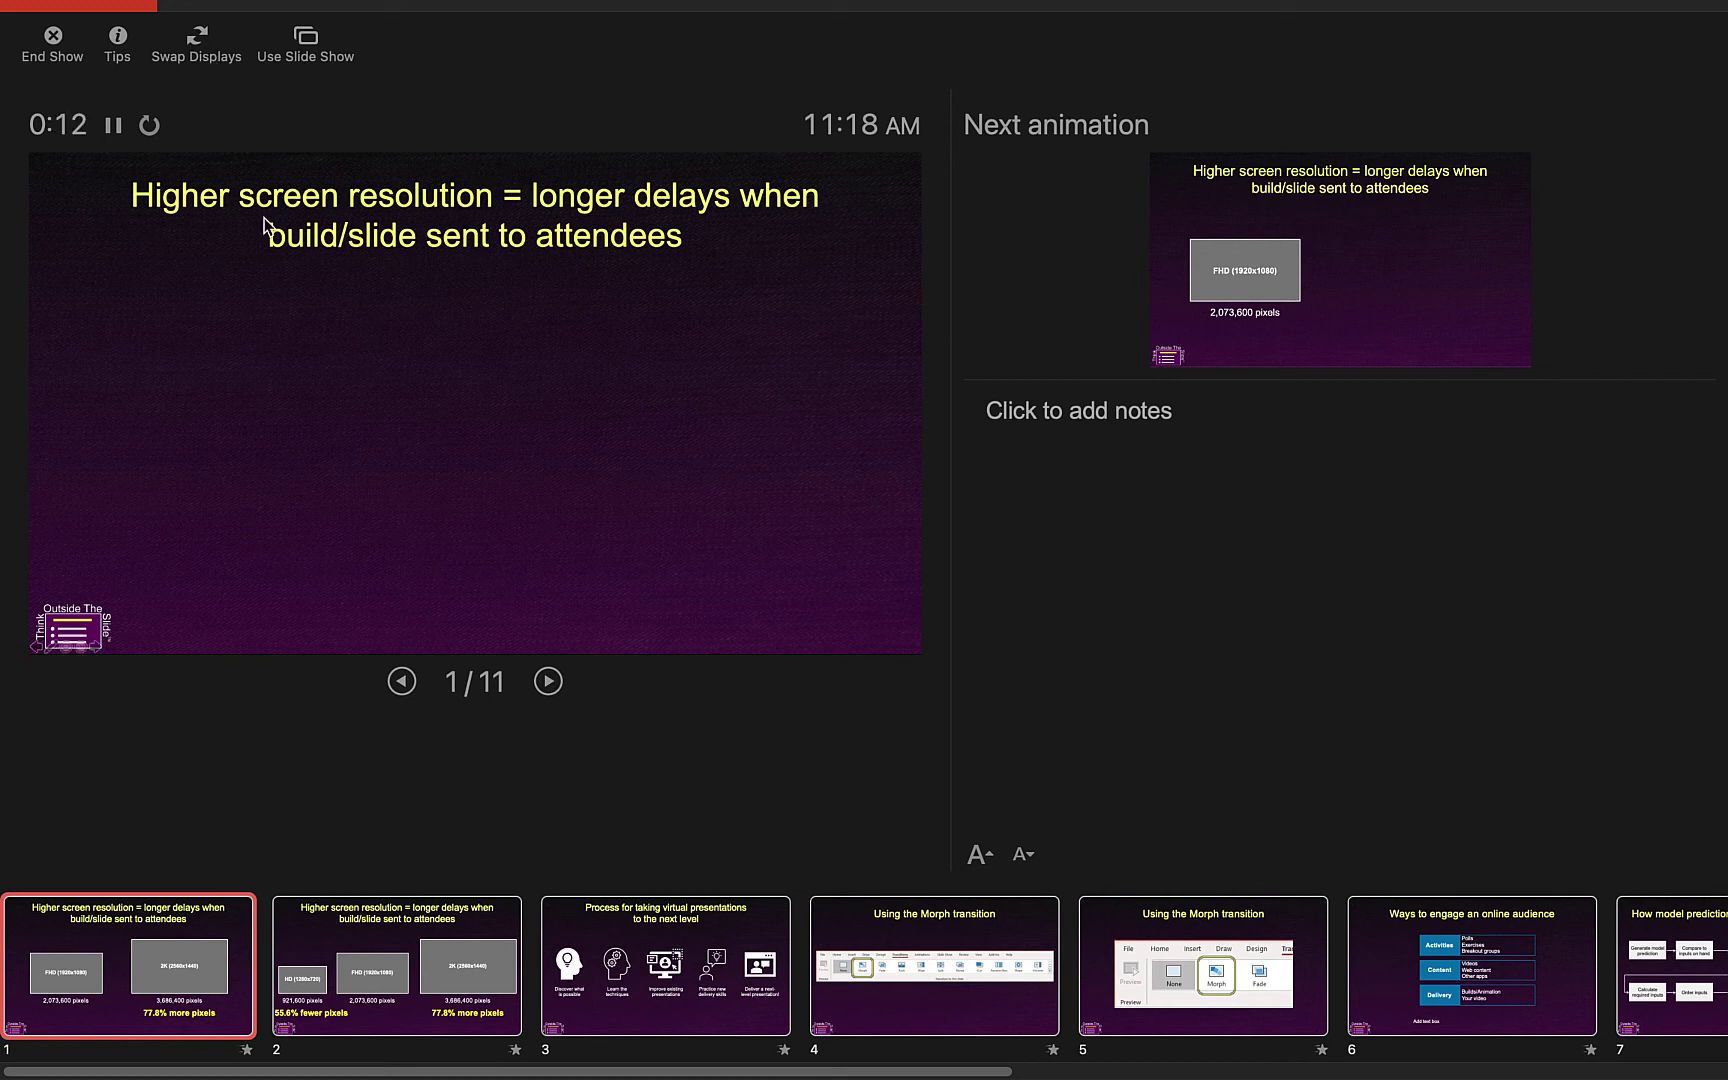
click(548, 681)
click(547, 682)
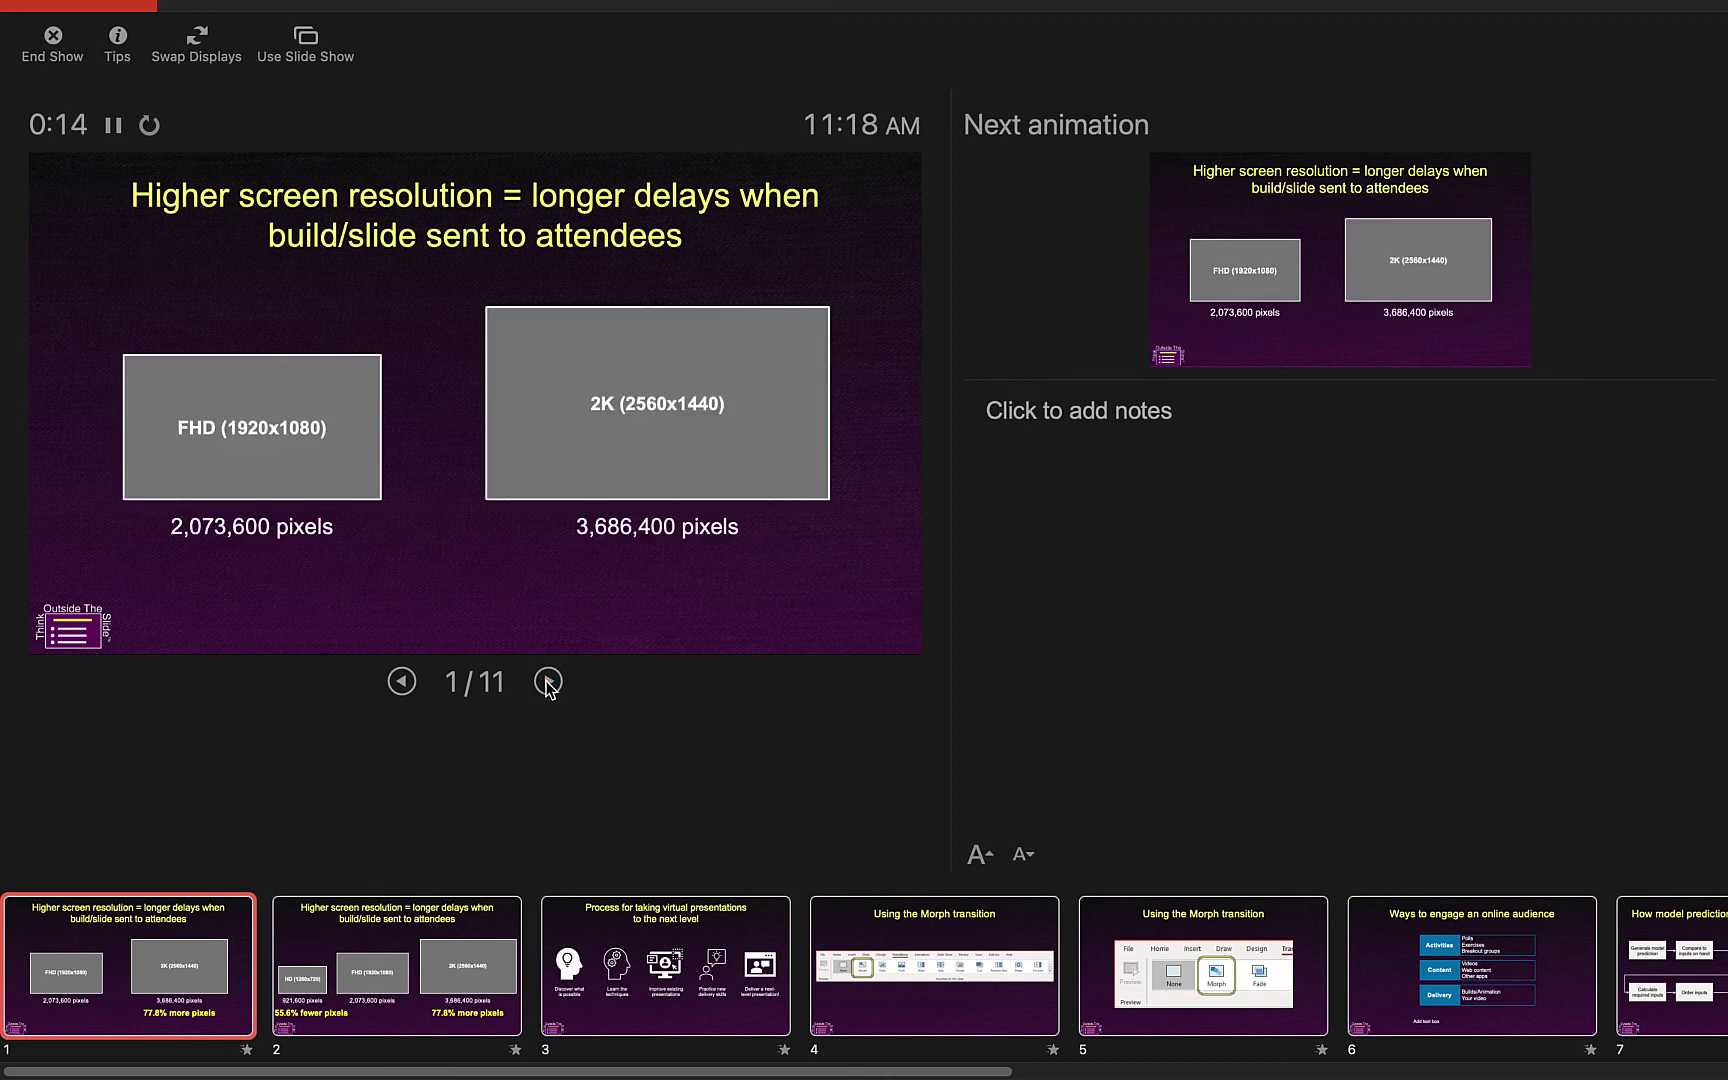
click(548, 684)
click(548, 682)
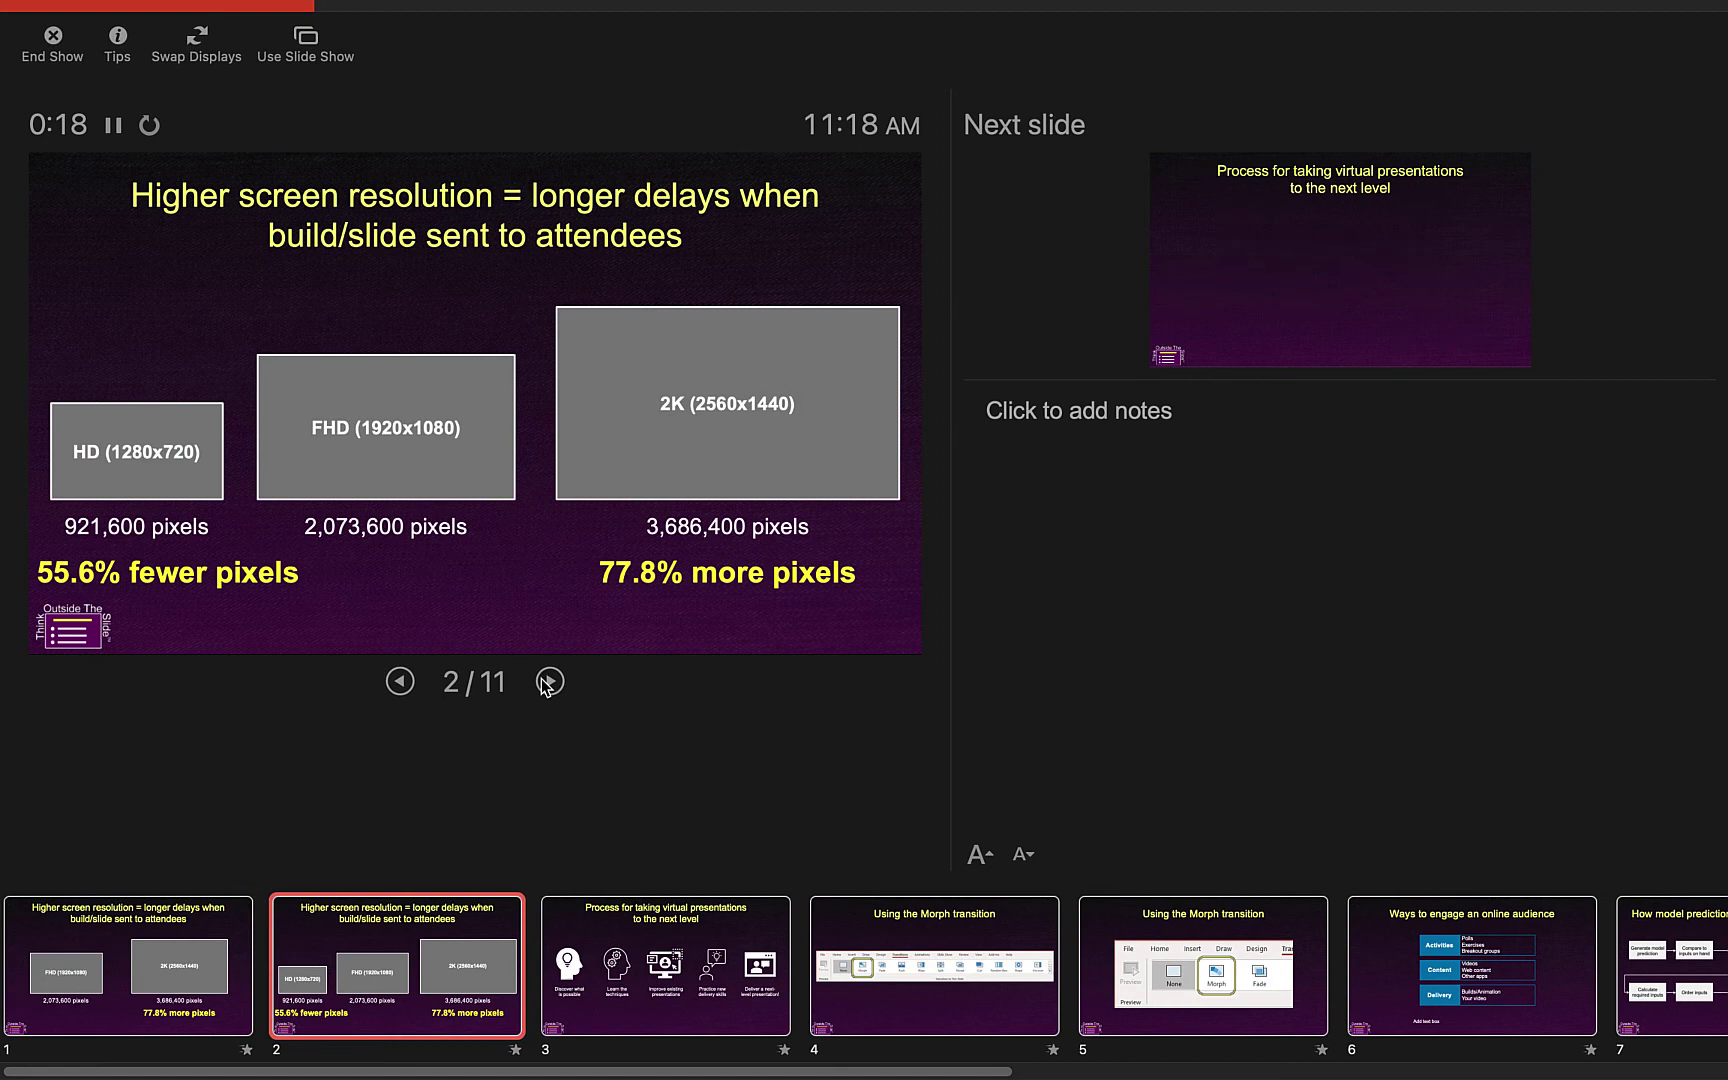
click(556, 686)
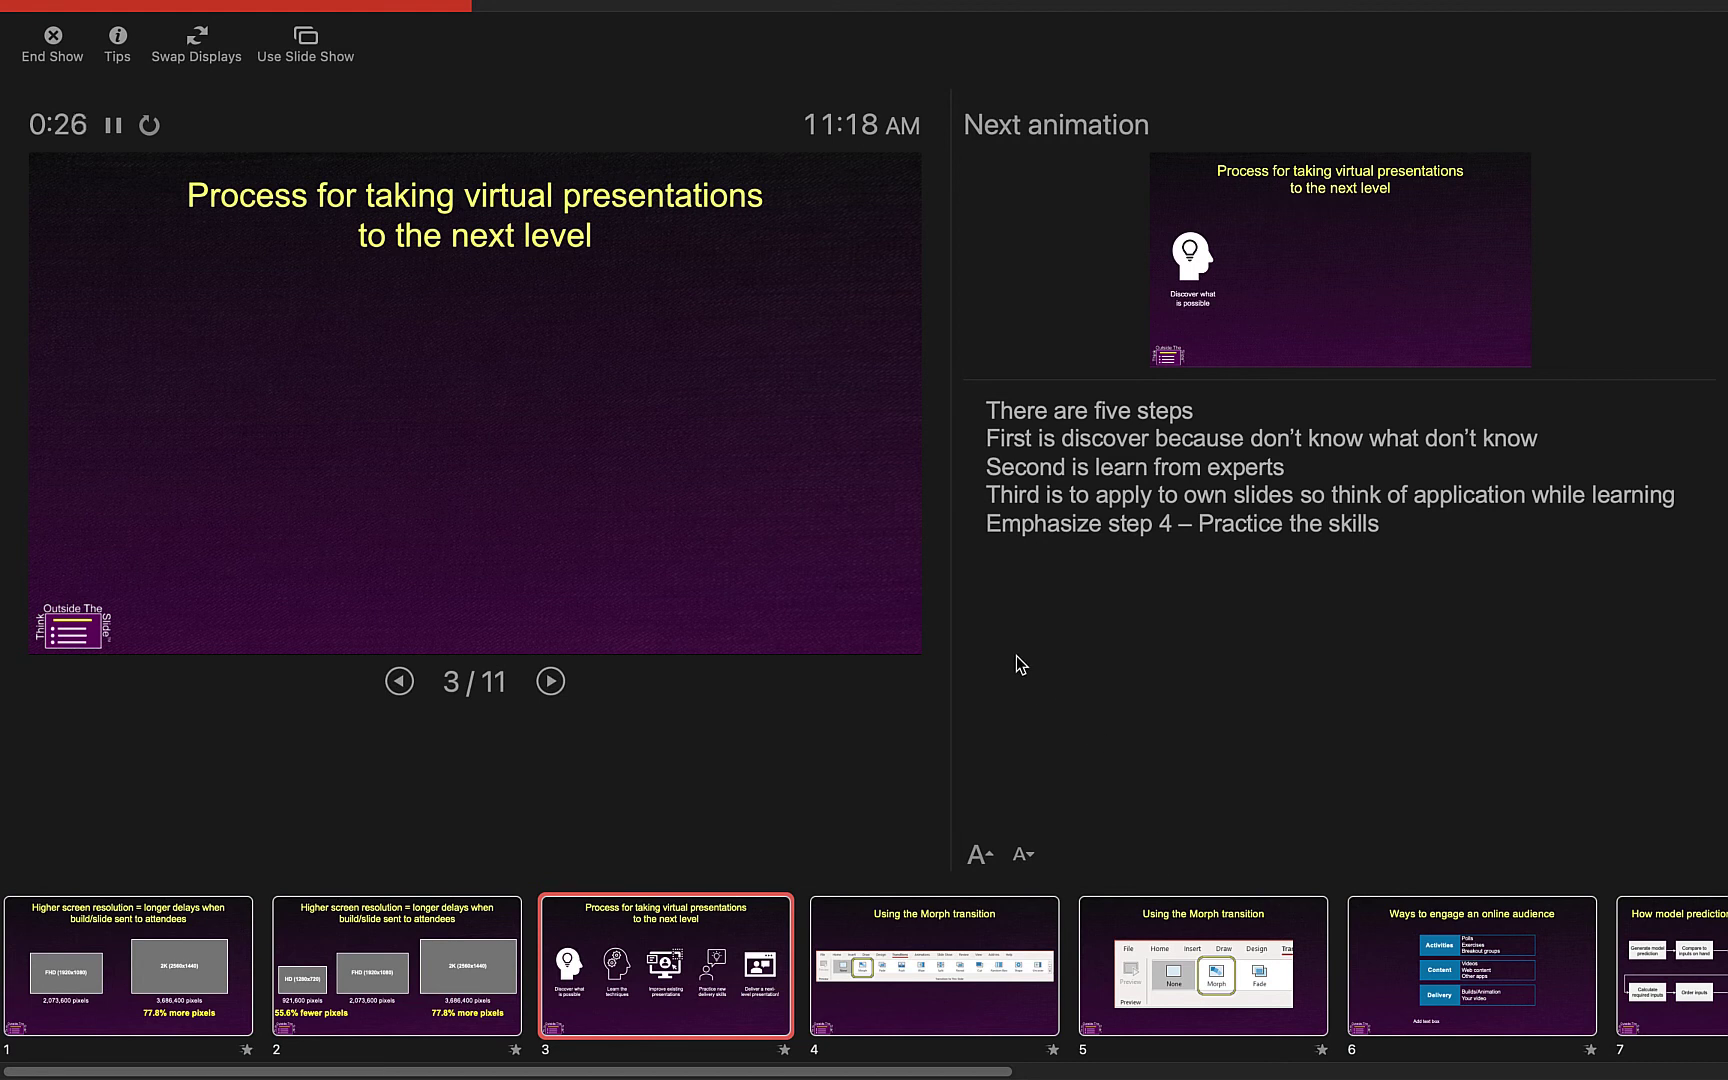
Switch to the Zoom meeting and share Desktop 2 with the attendees.
key(super+Tab)
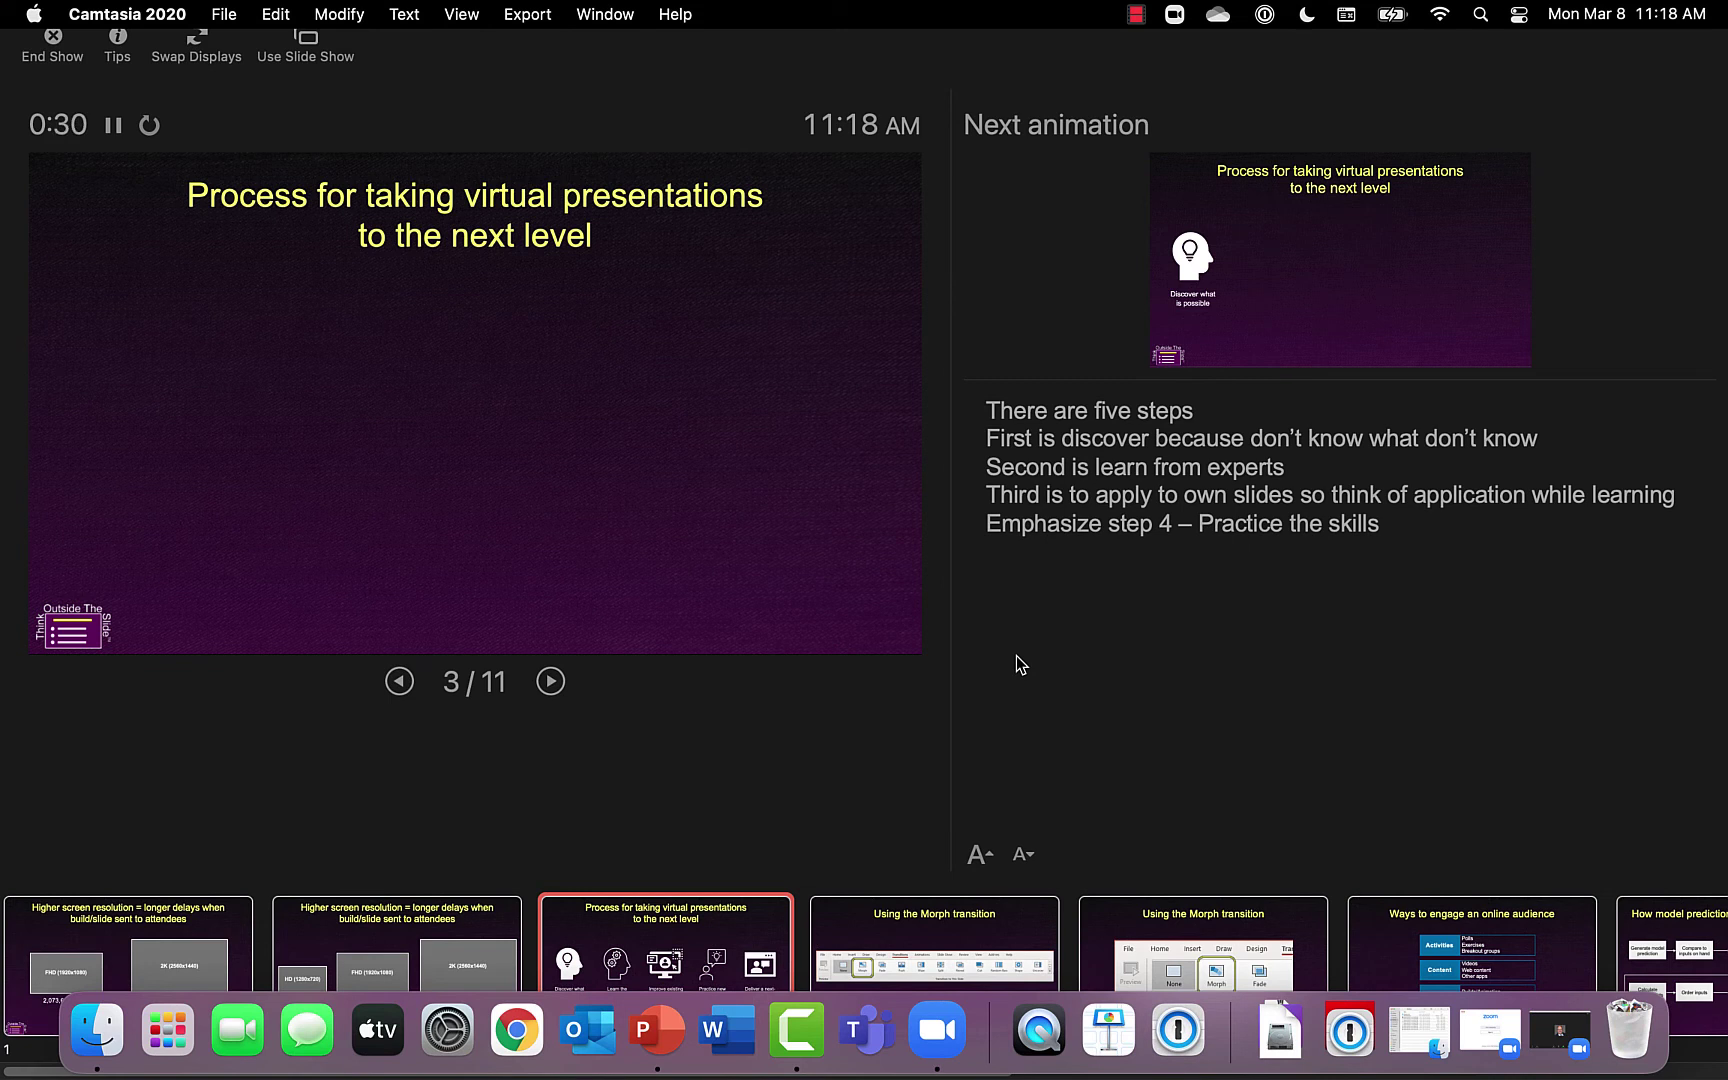
key(super+Tab)
key(super+Tab)
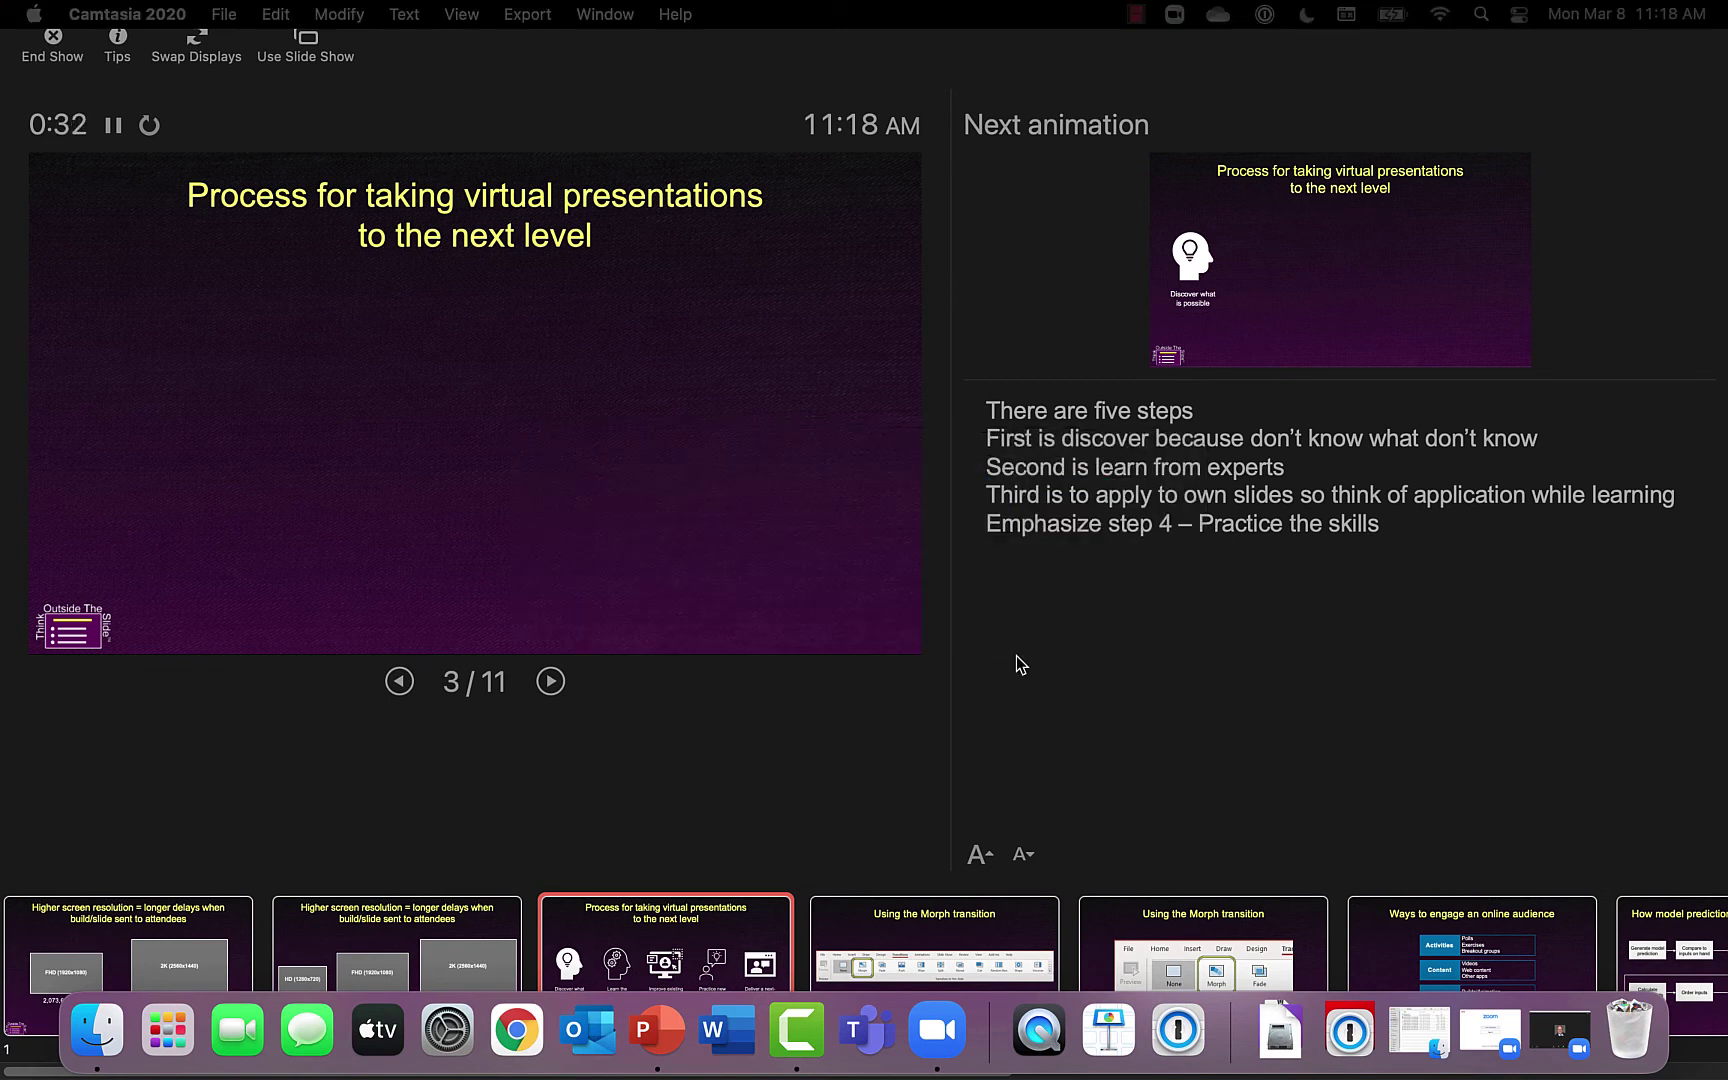
click(1552, 1030)
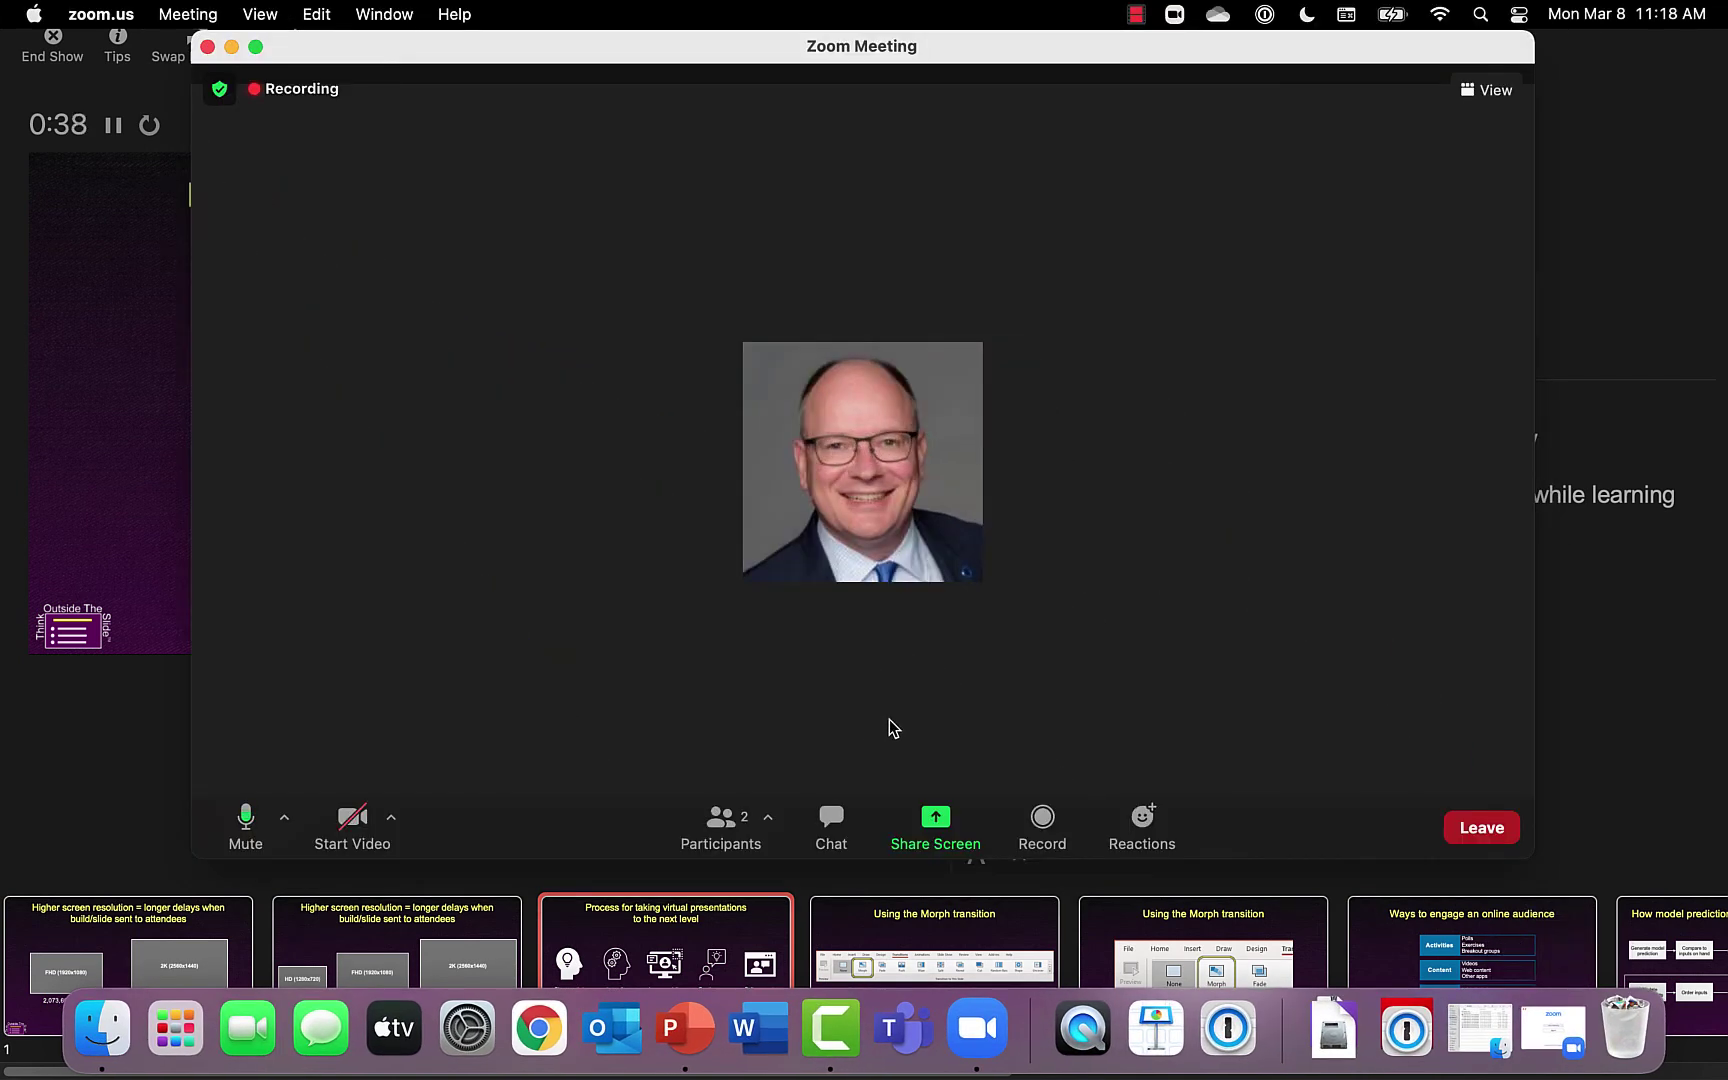
click(930, 830)
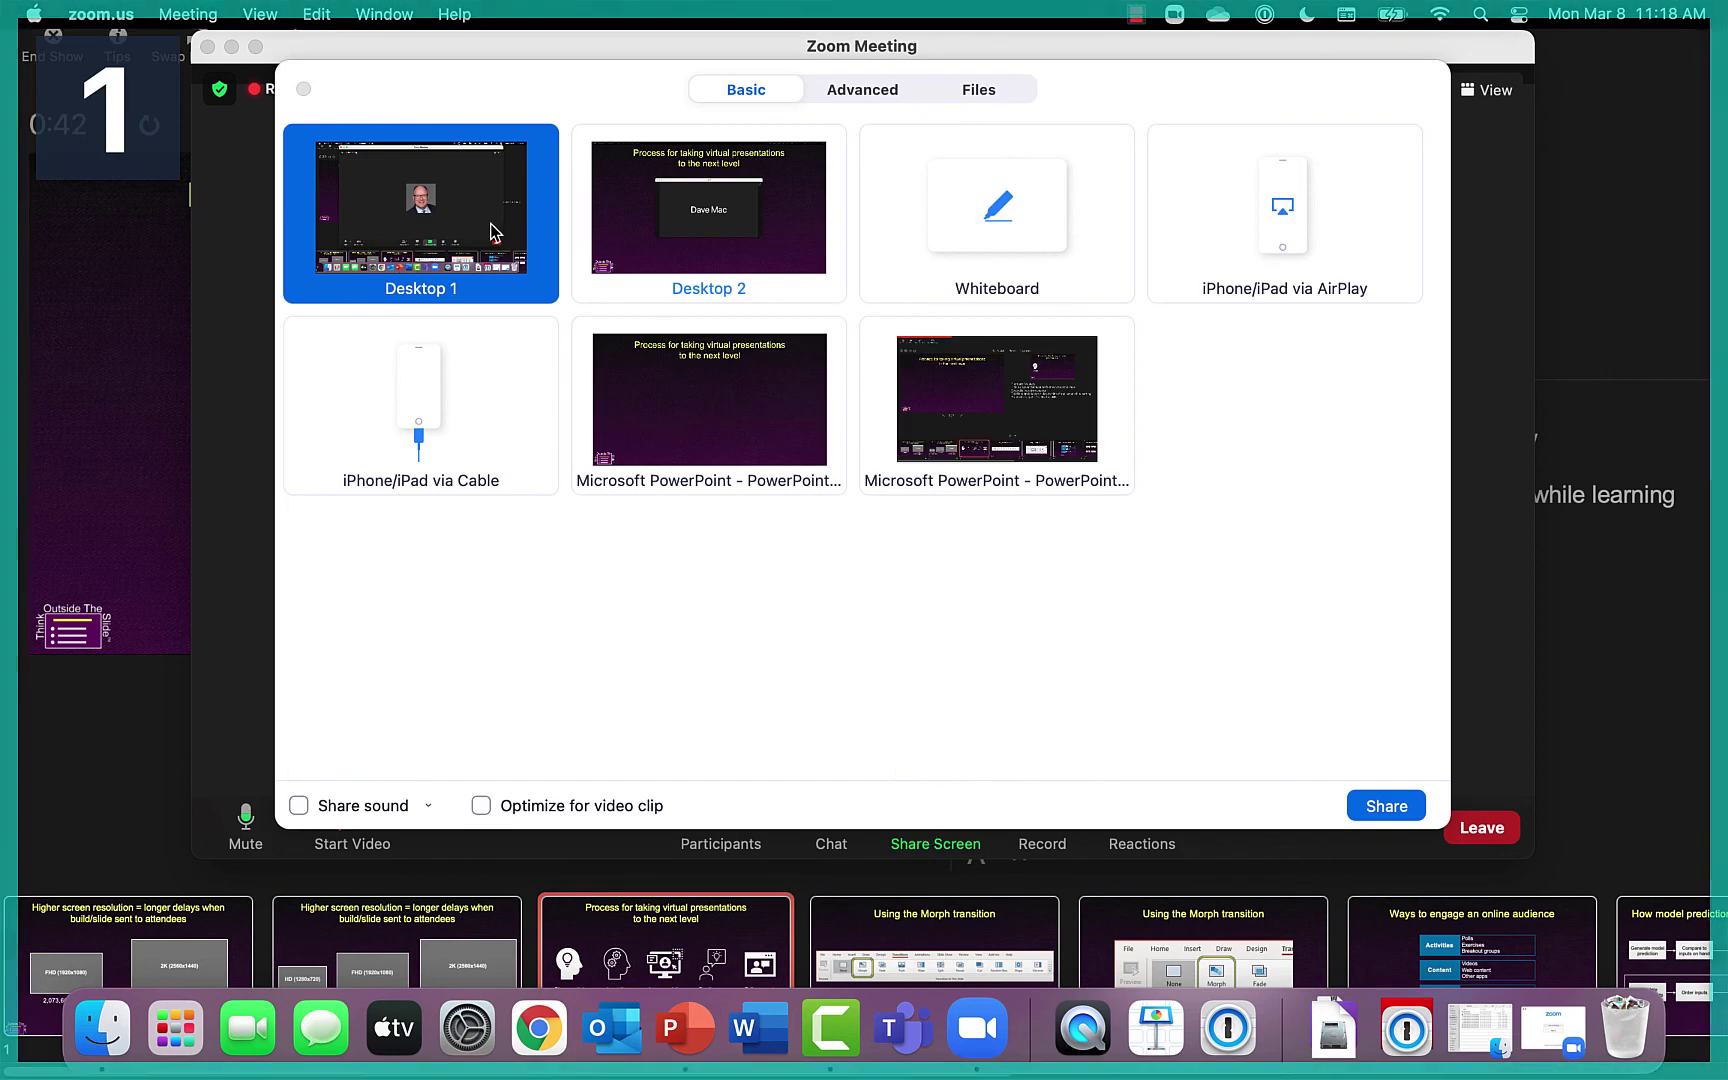
click(764, 262)
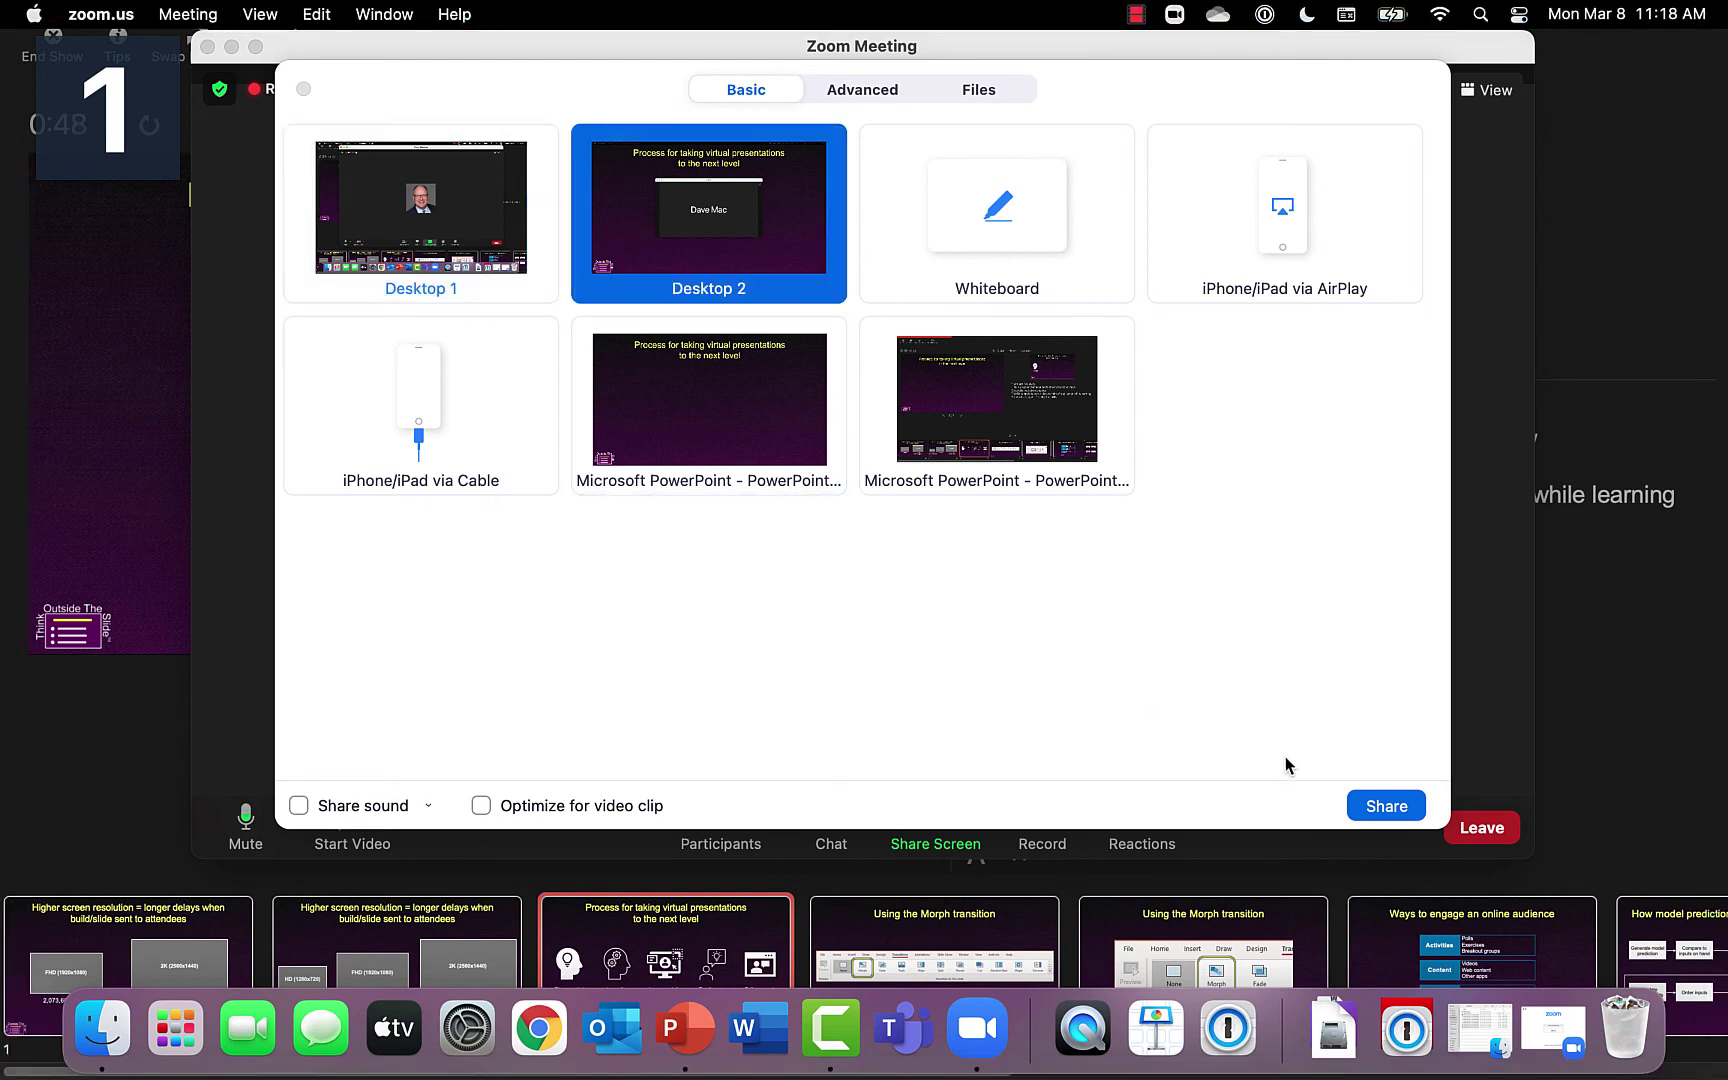
click(1388, 806)
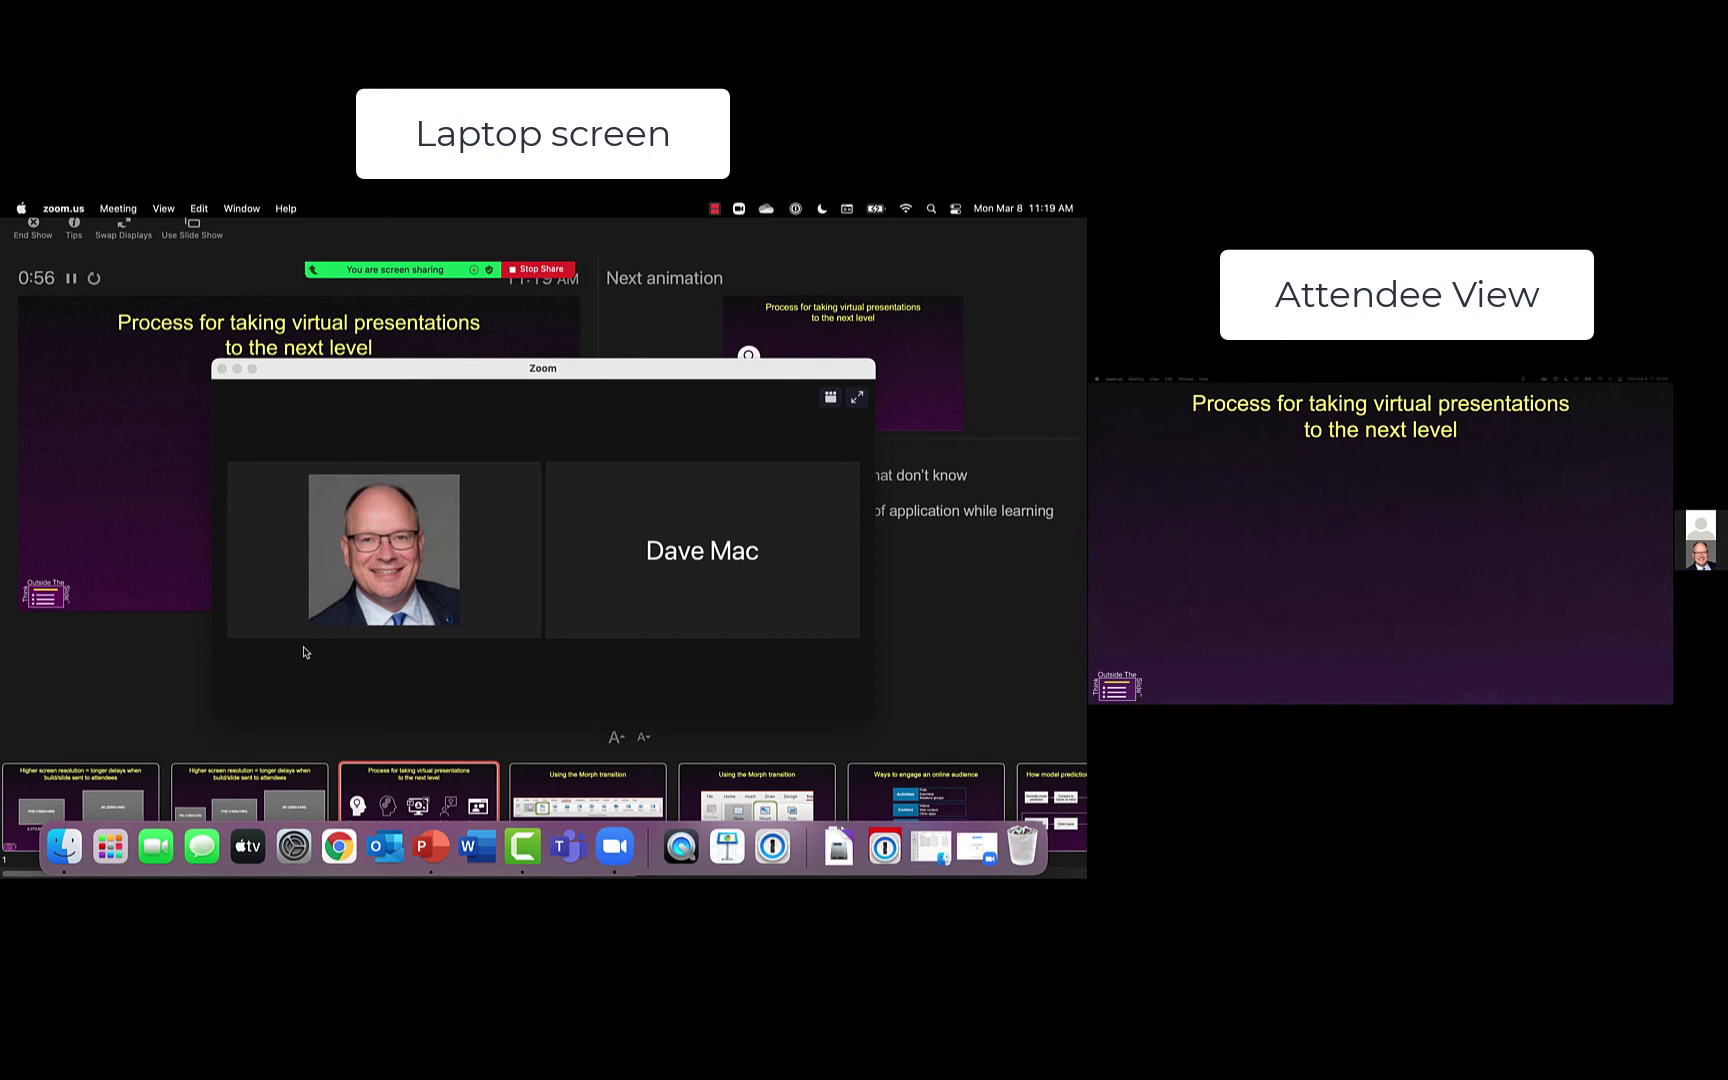
In Presenter View, reveal slide 3's five steps, Discover what is possible through Deliver a next-level presentation.
click(100, 662)
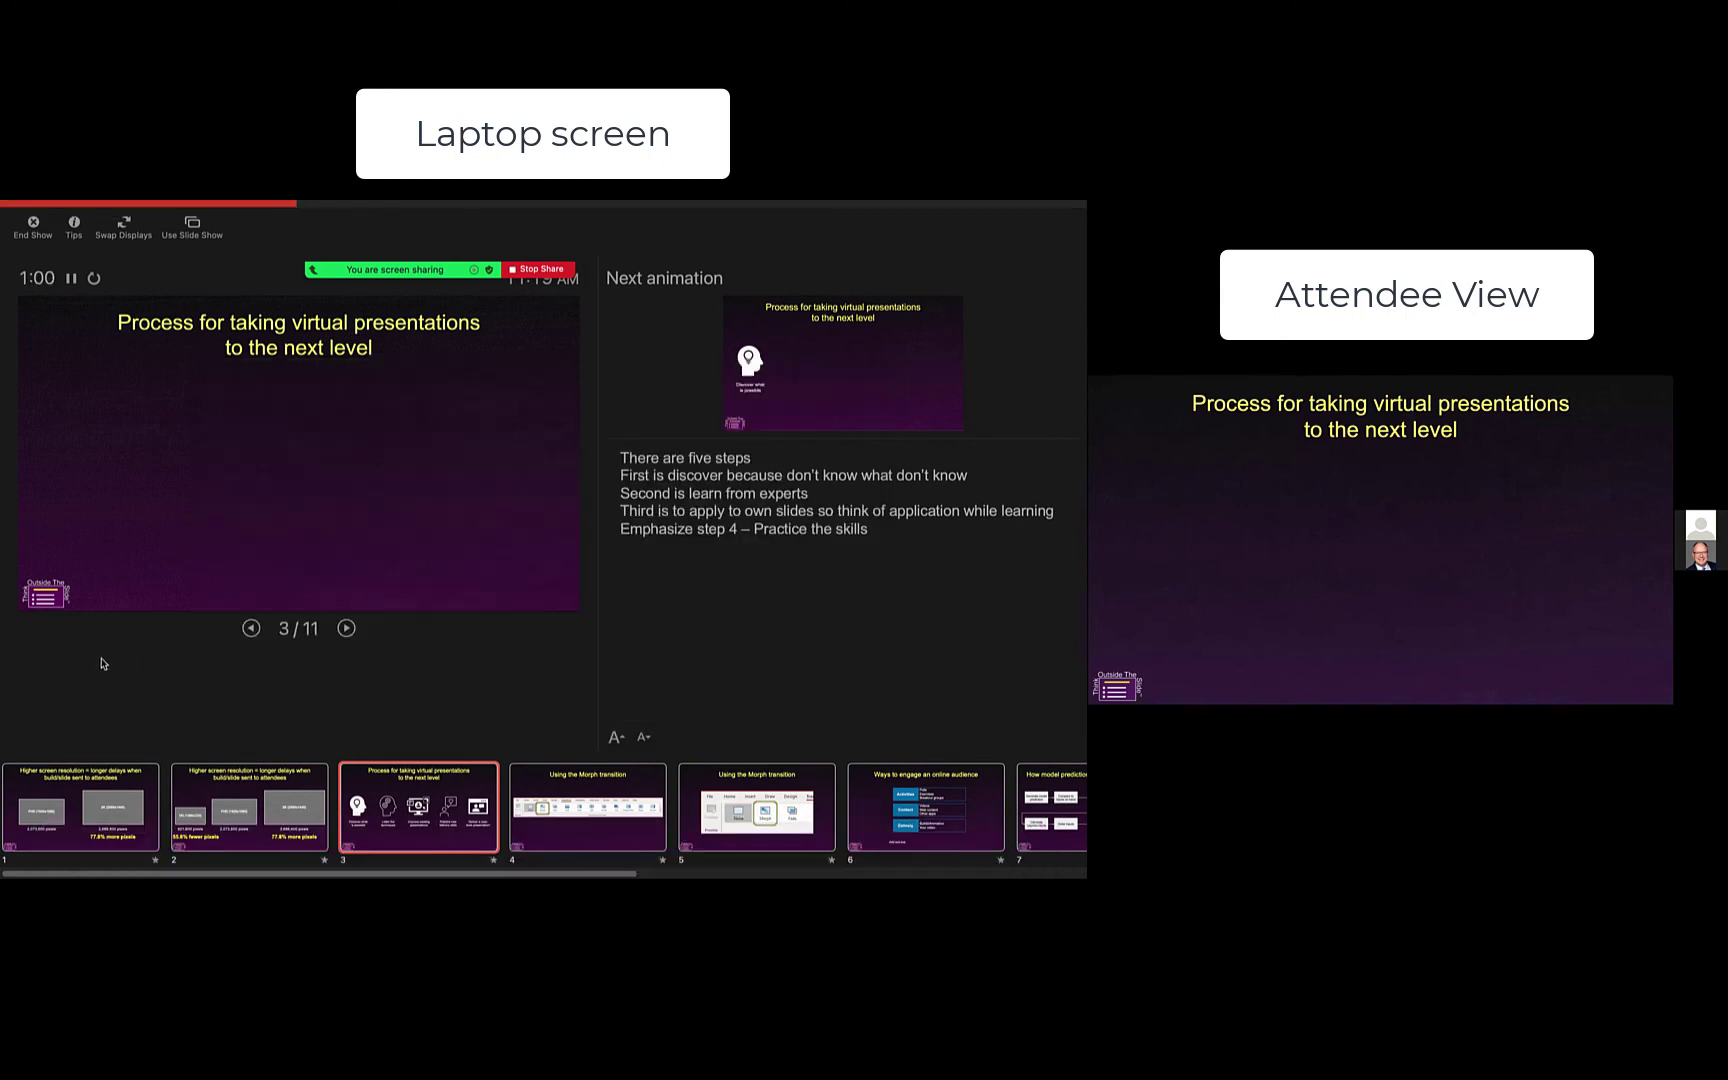
click(347, 629)
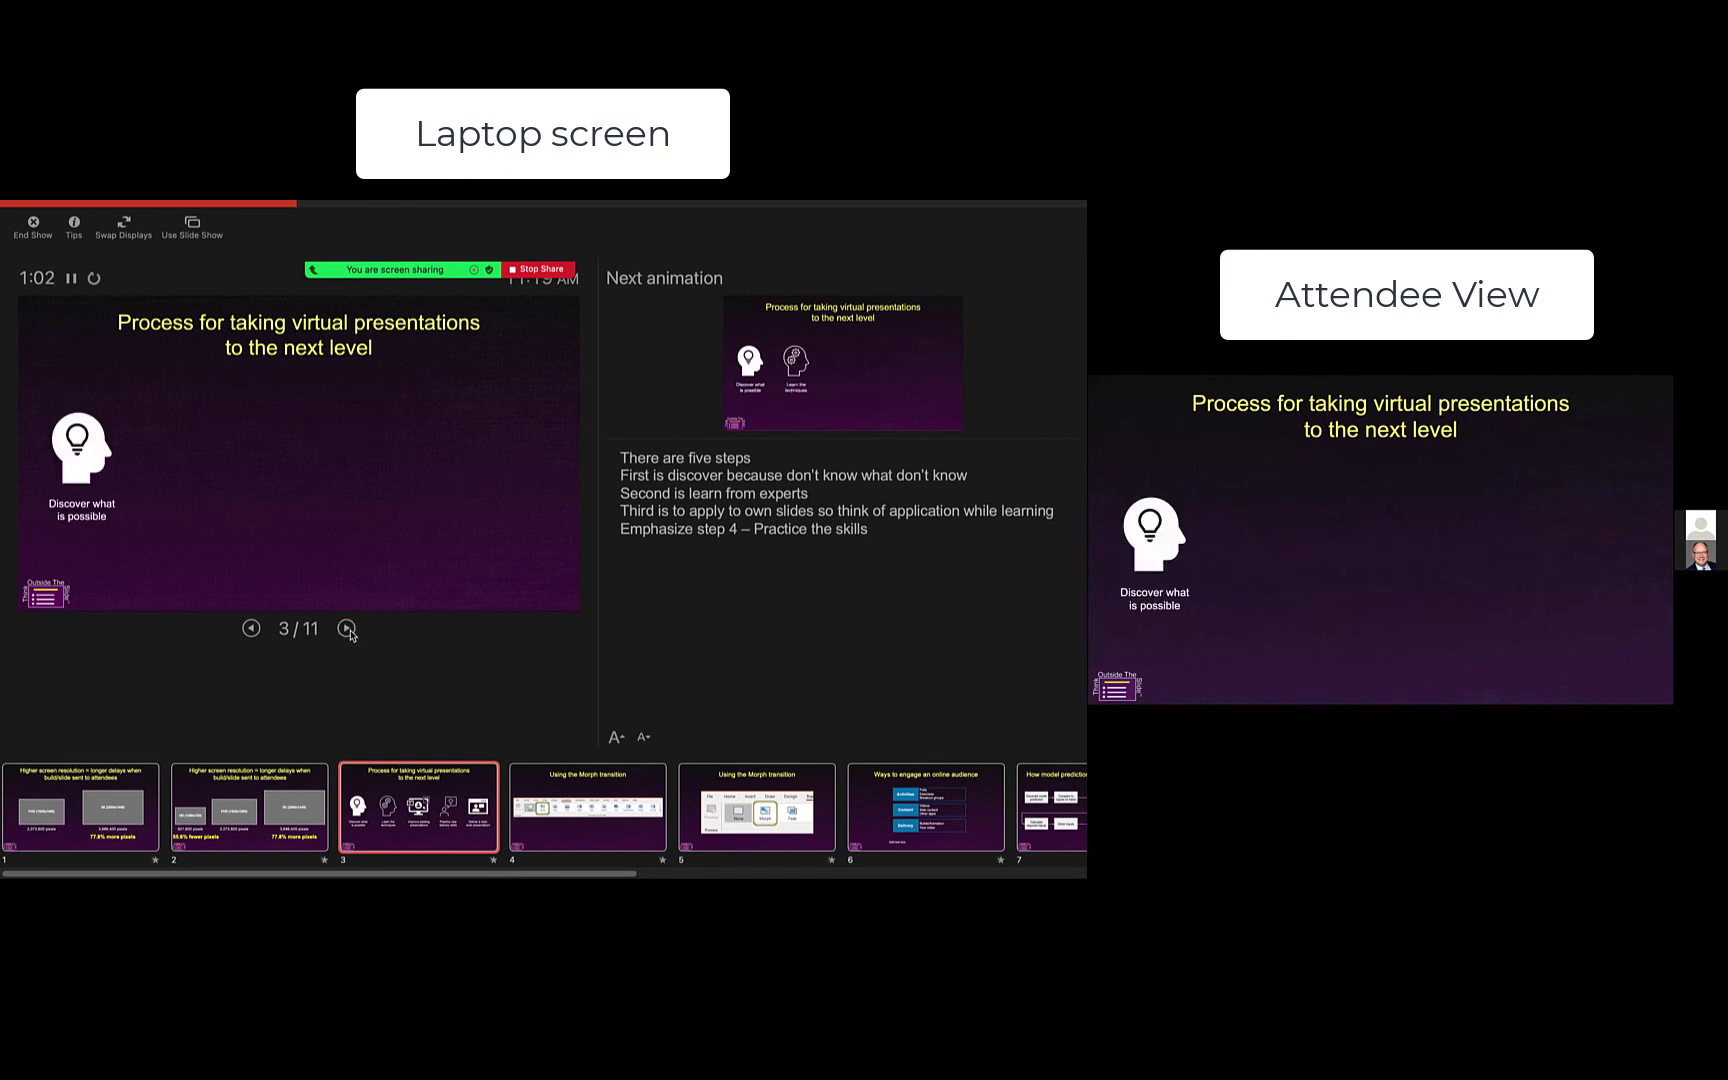
click(347, 629)
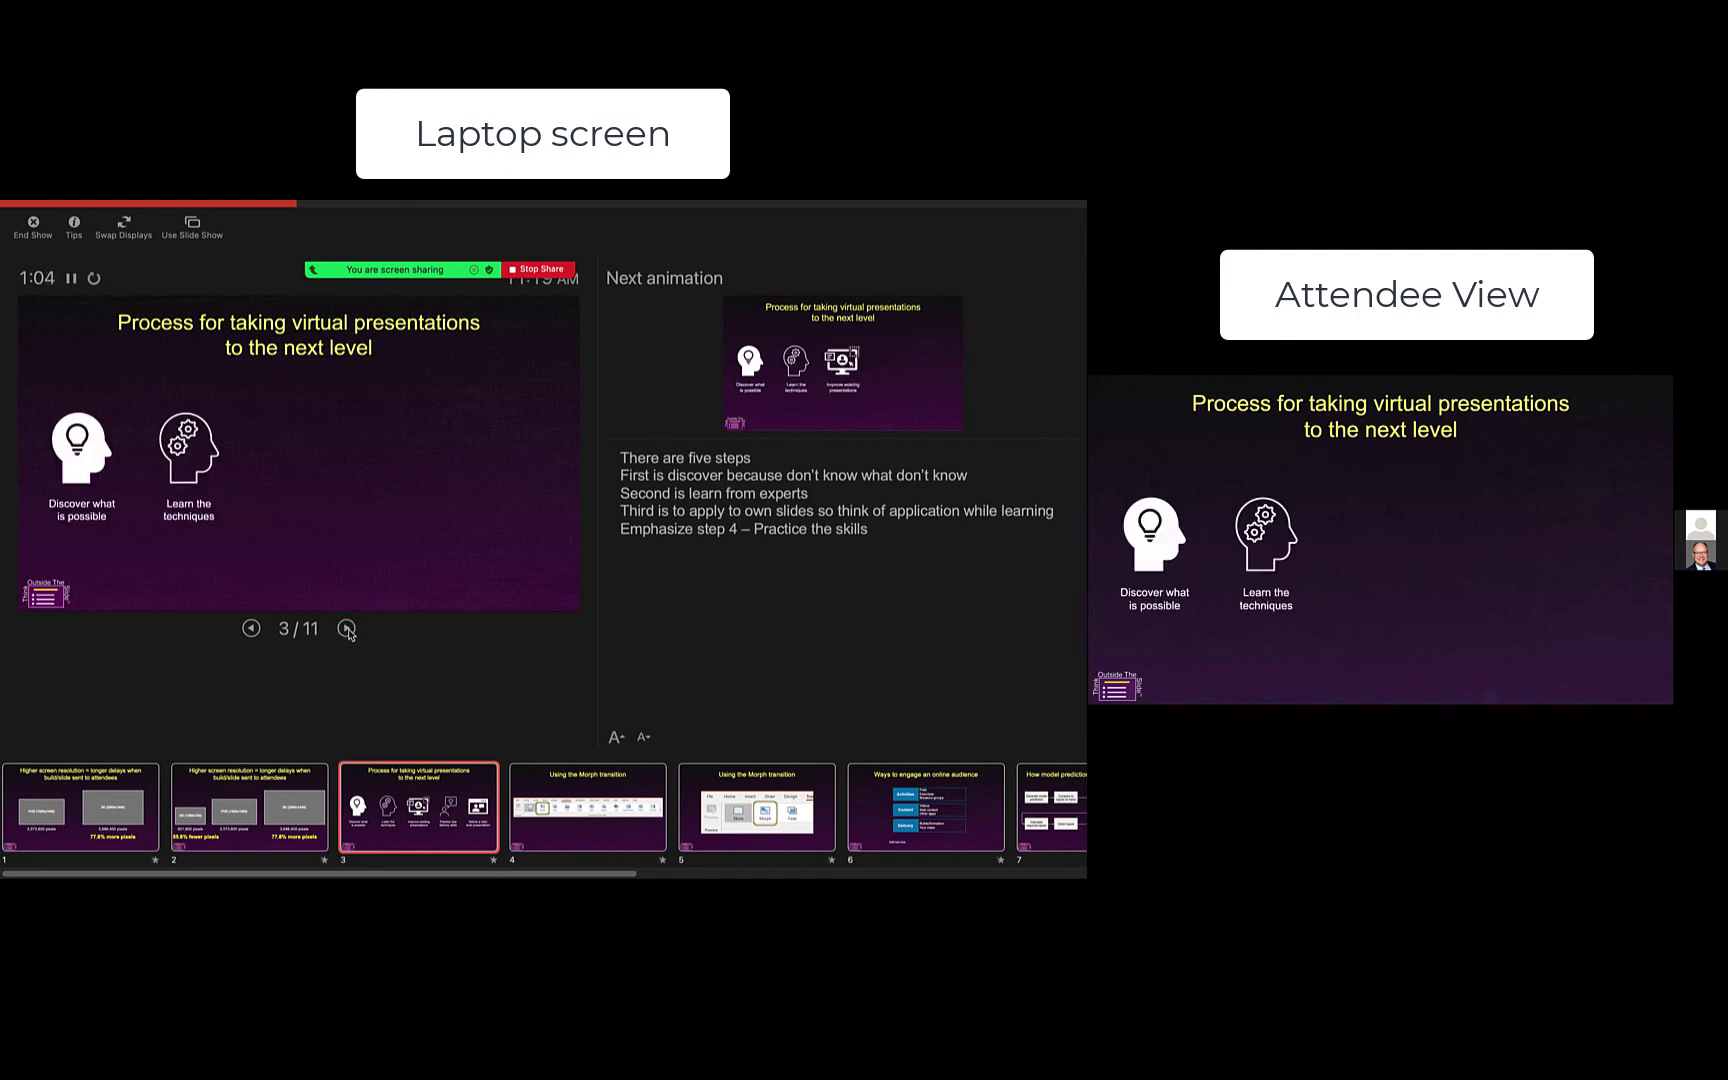
click(347, 629)
click(347, 629)
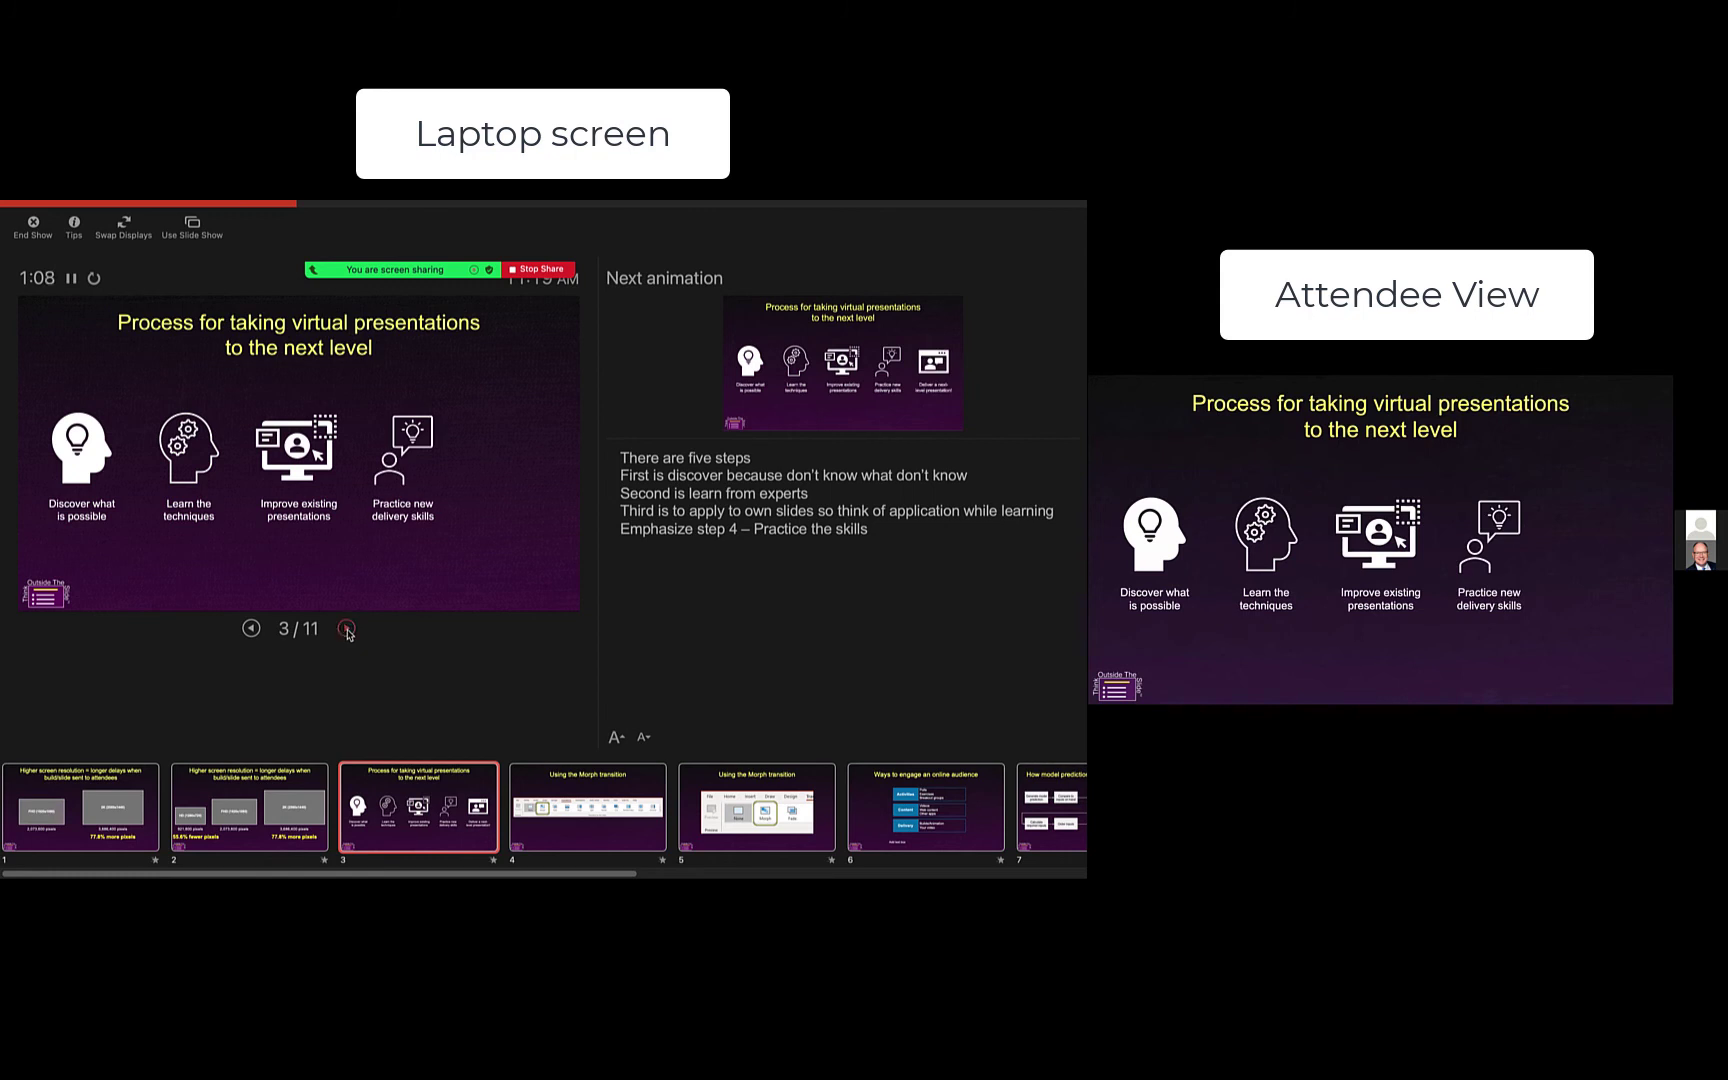
click(347, 629)
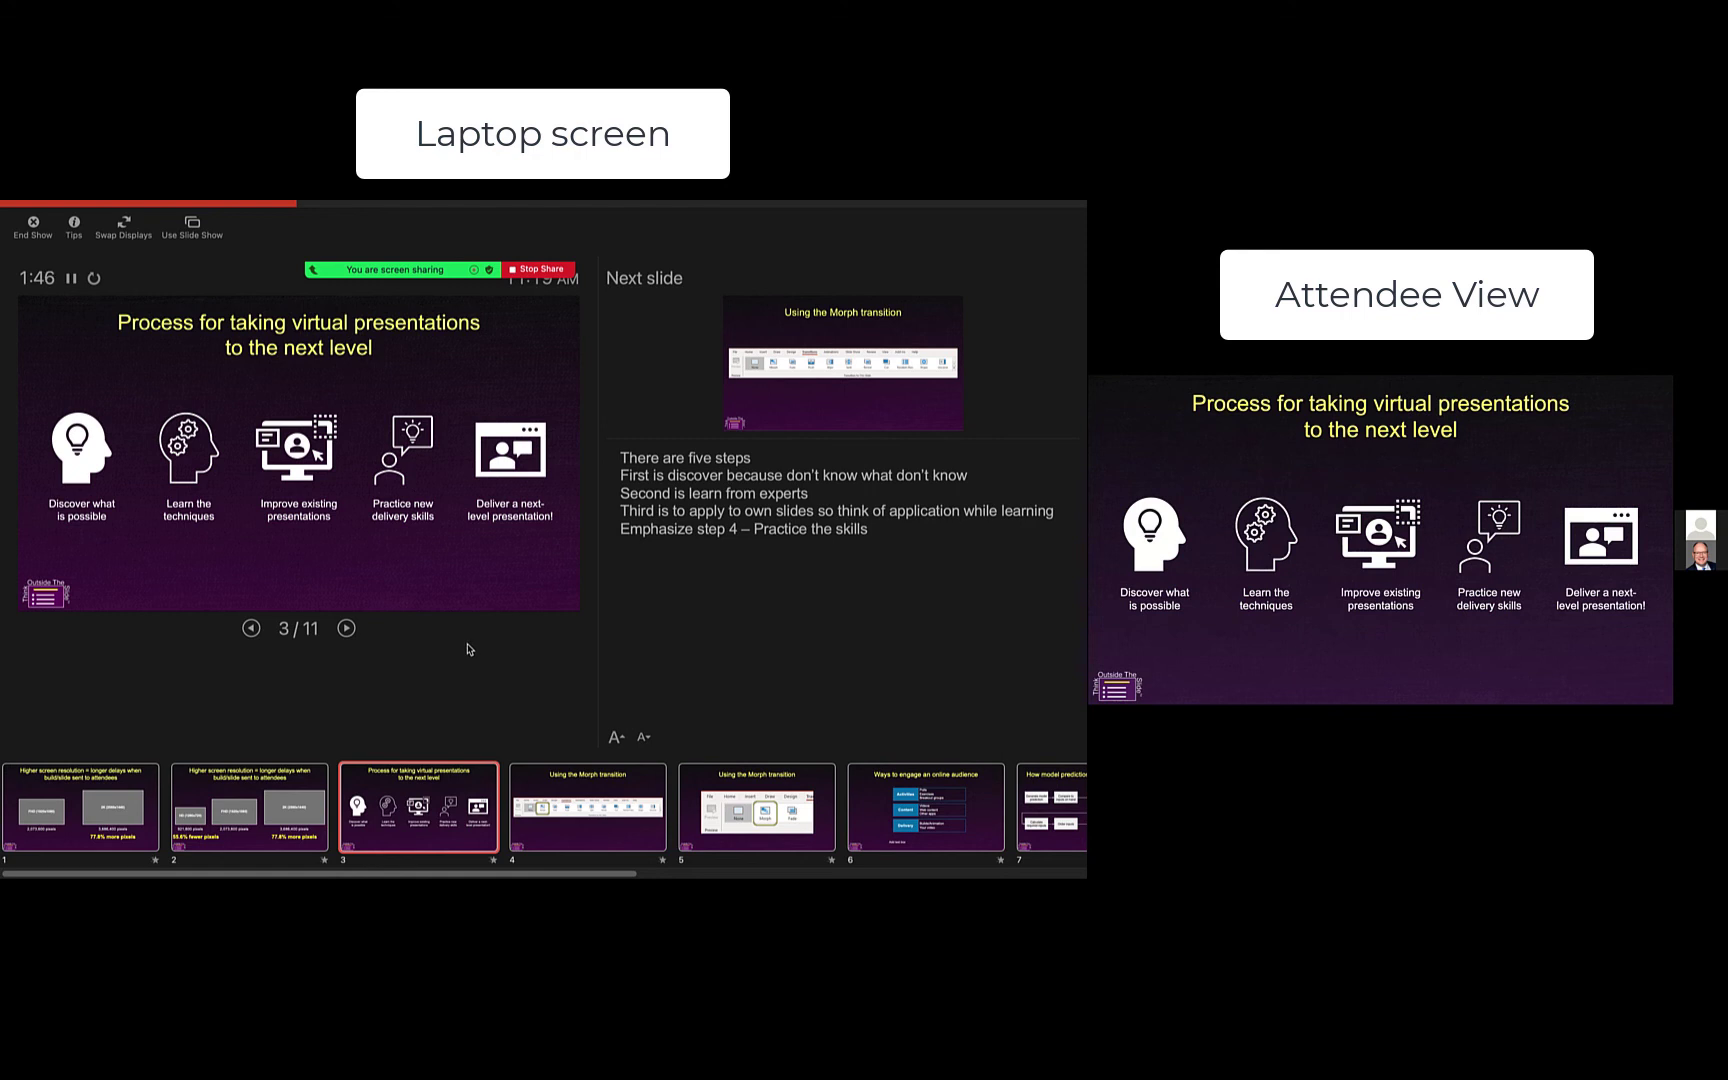
End the slideshow and move the PowerPoint editing window onto the shared second display.
click(33, 222)
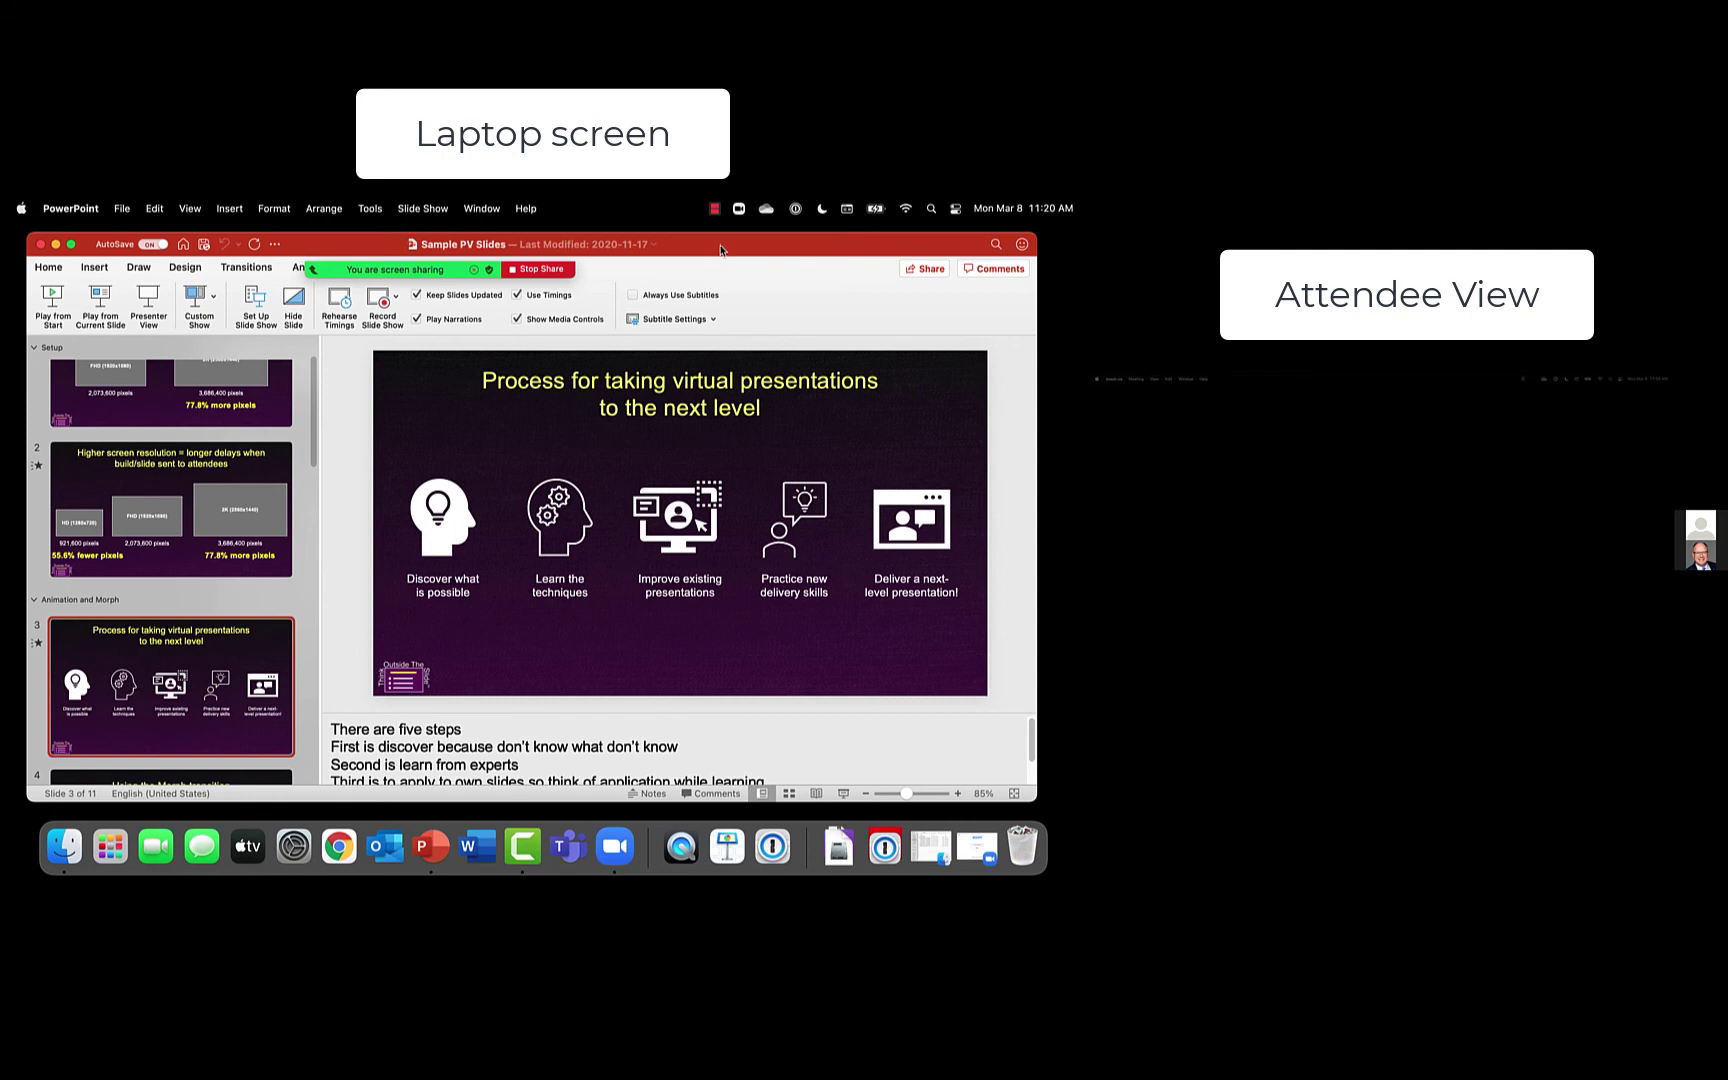
drag(721, 249, 1000, 266)
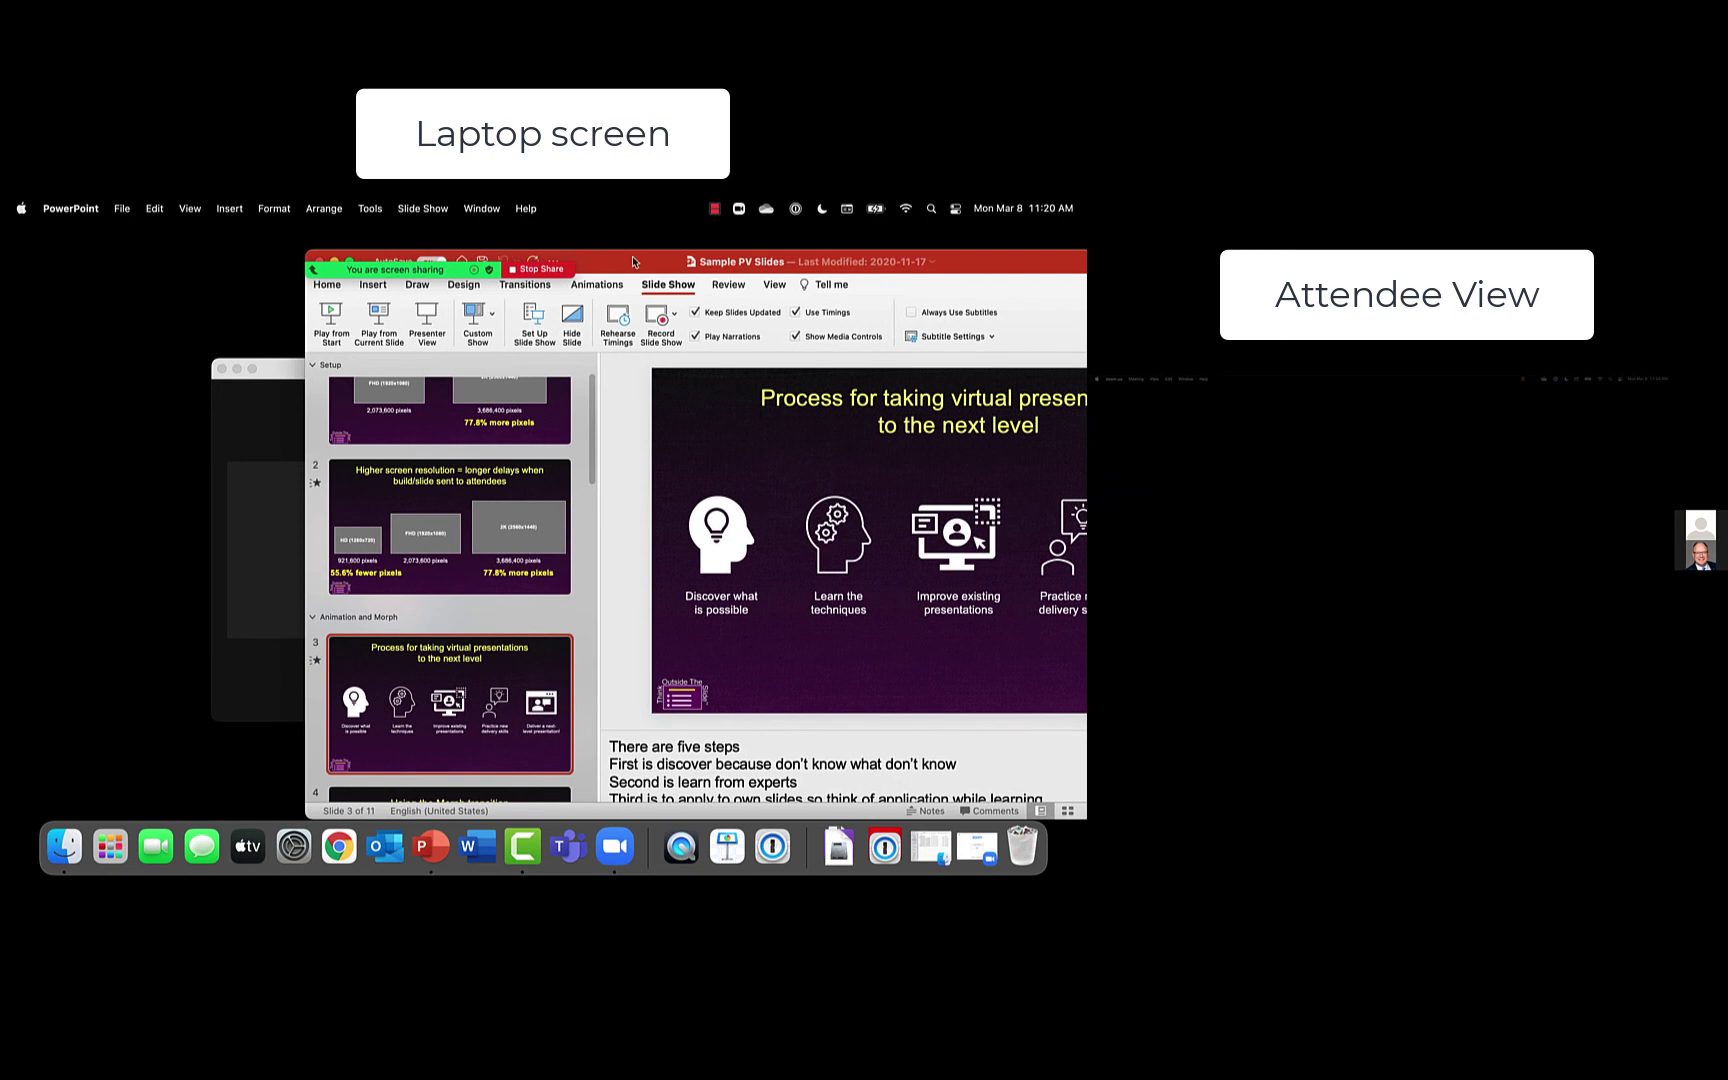
drag(630, 262, 1087, 306)
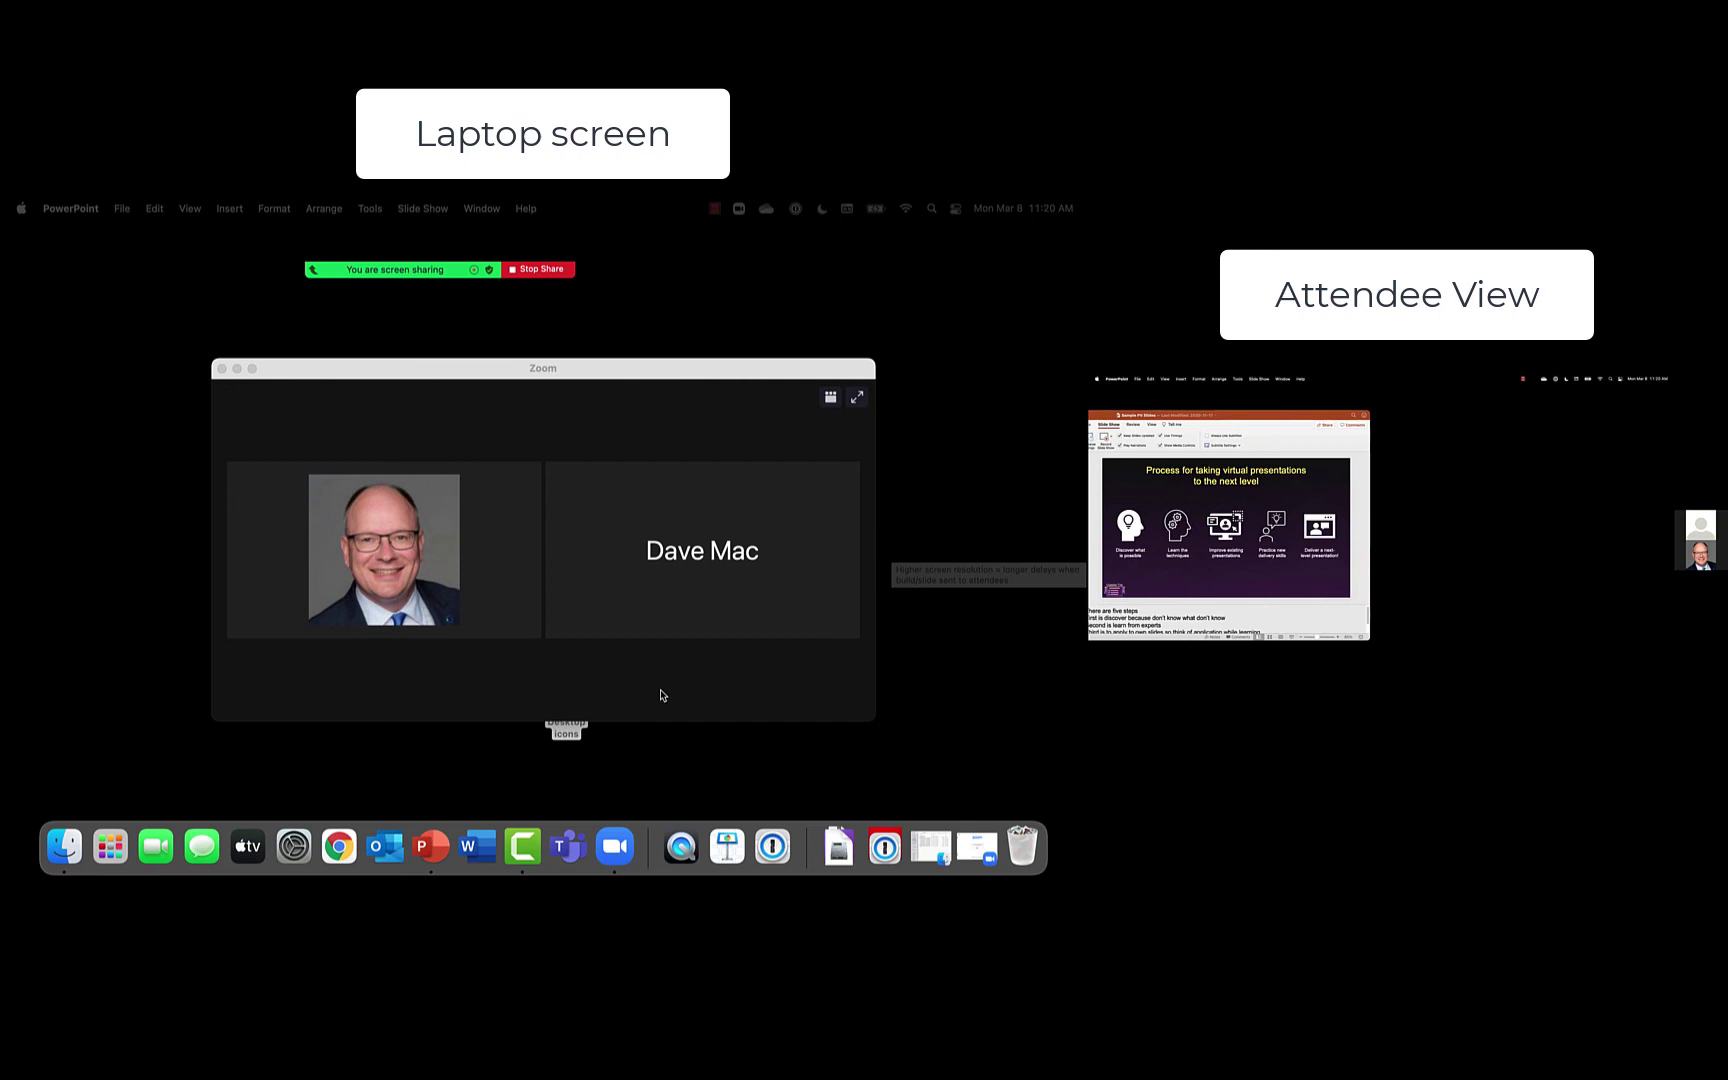
Assign PowerPoint to Desktop on Display 1 from its Dock icon's Options menu.
right_click(431, 849)
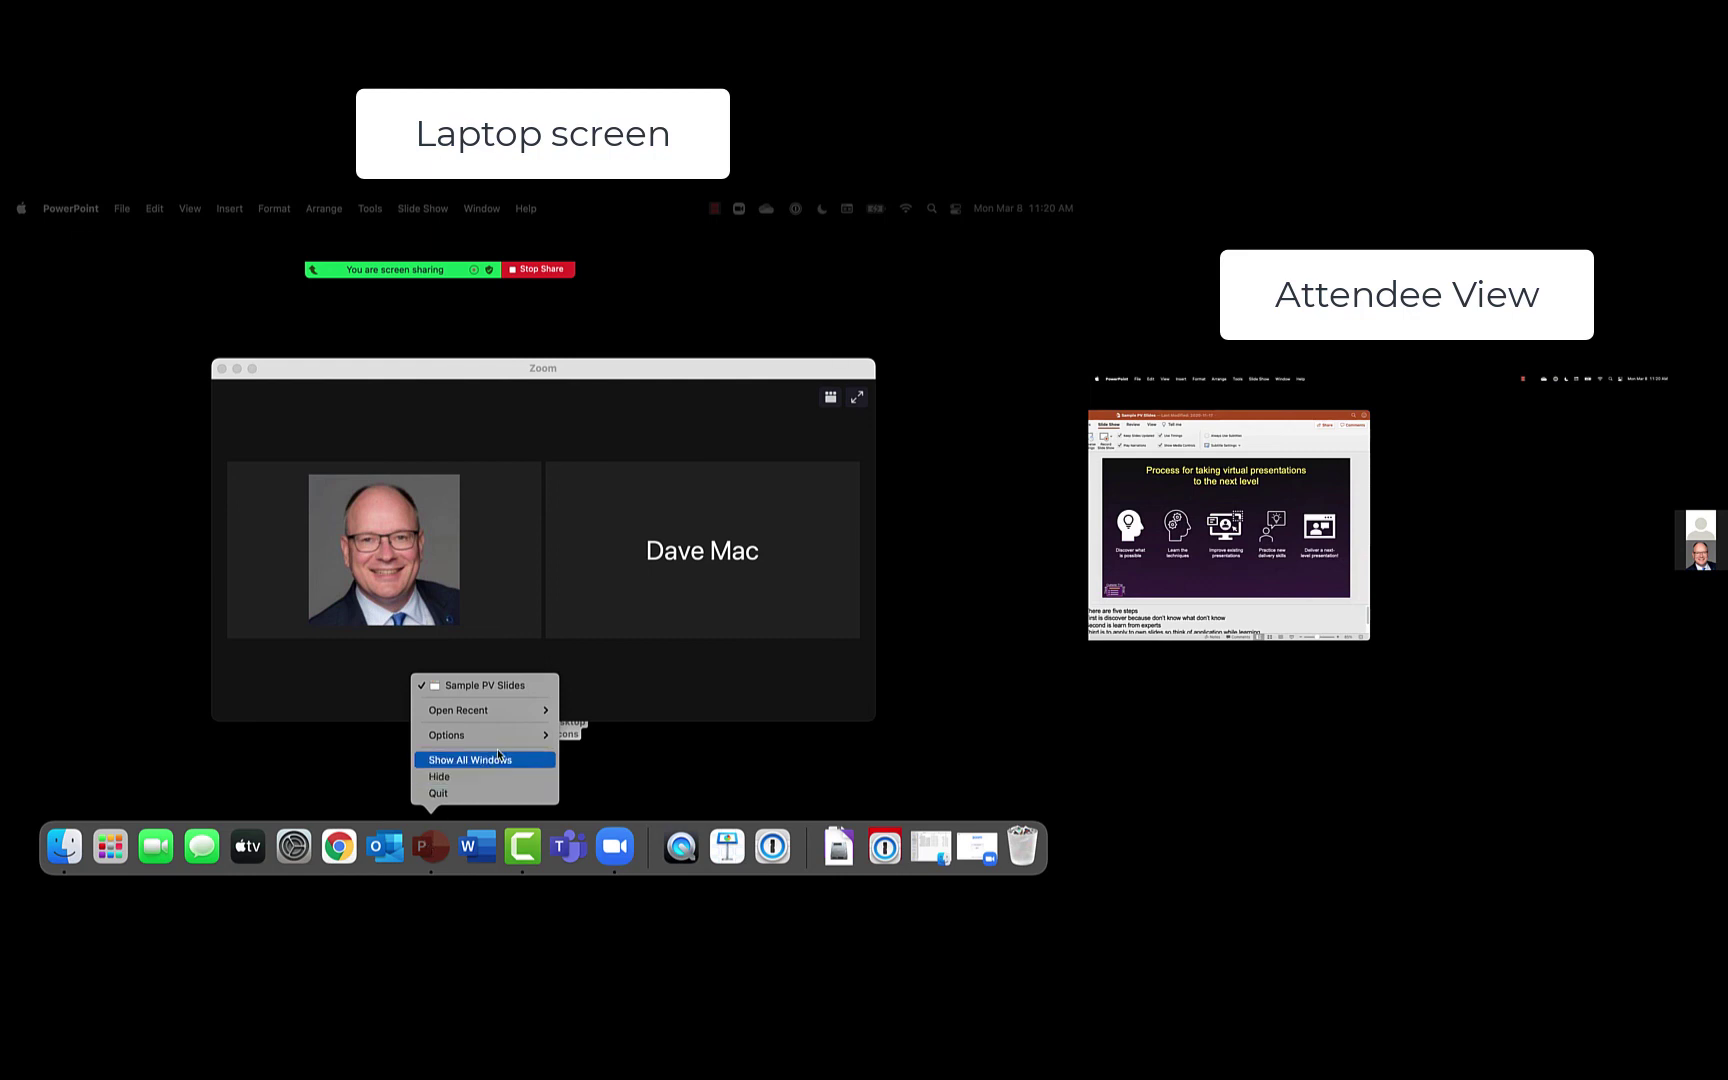
mouse_move(511, 740)
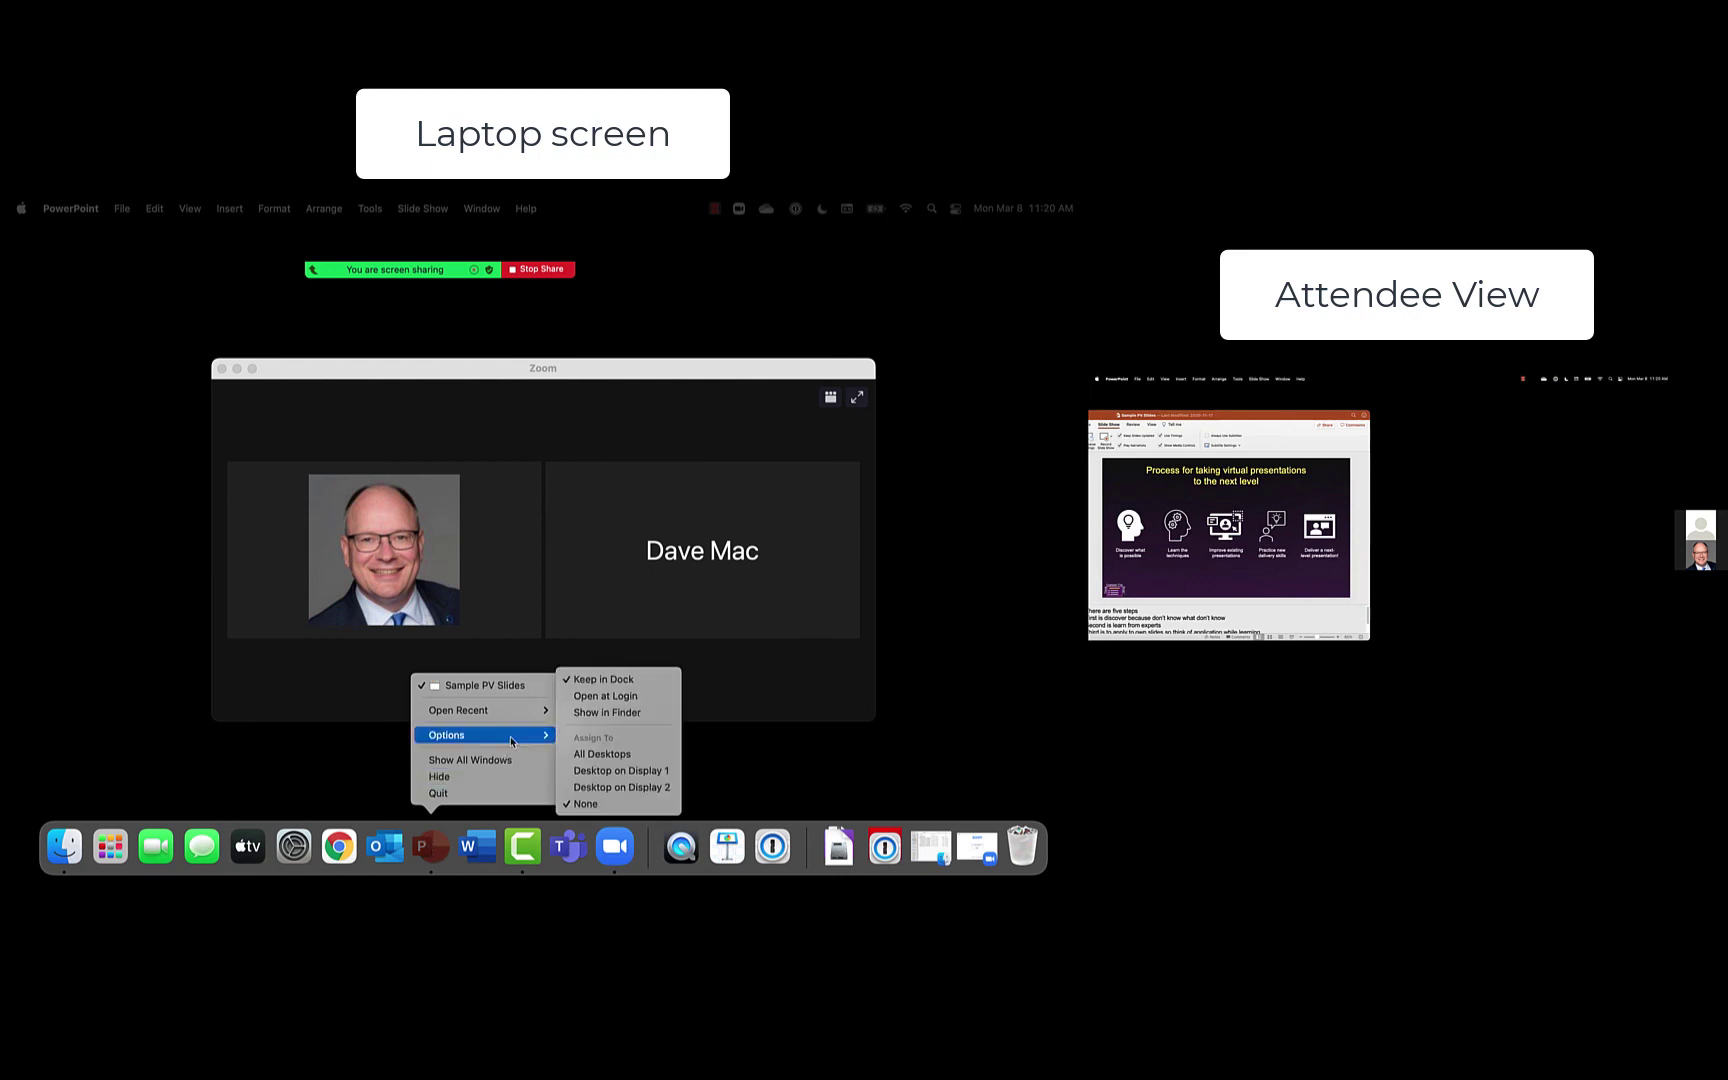
click(638, 771)
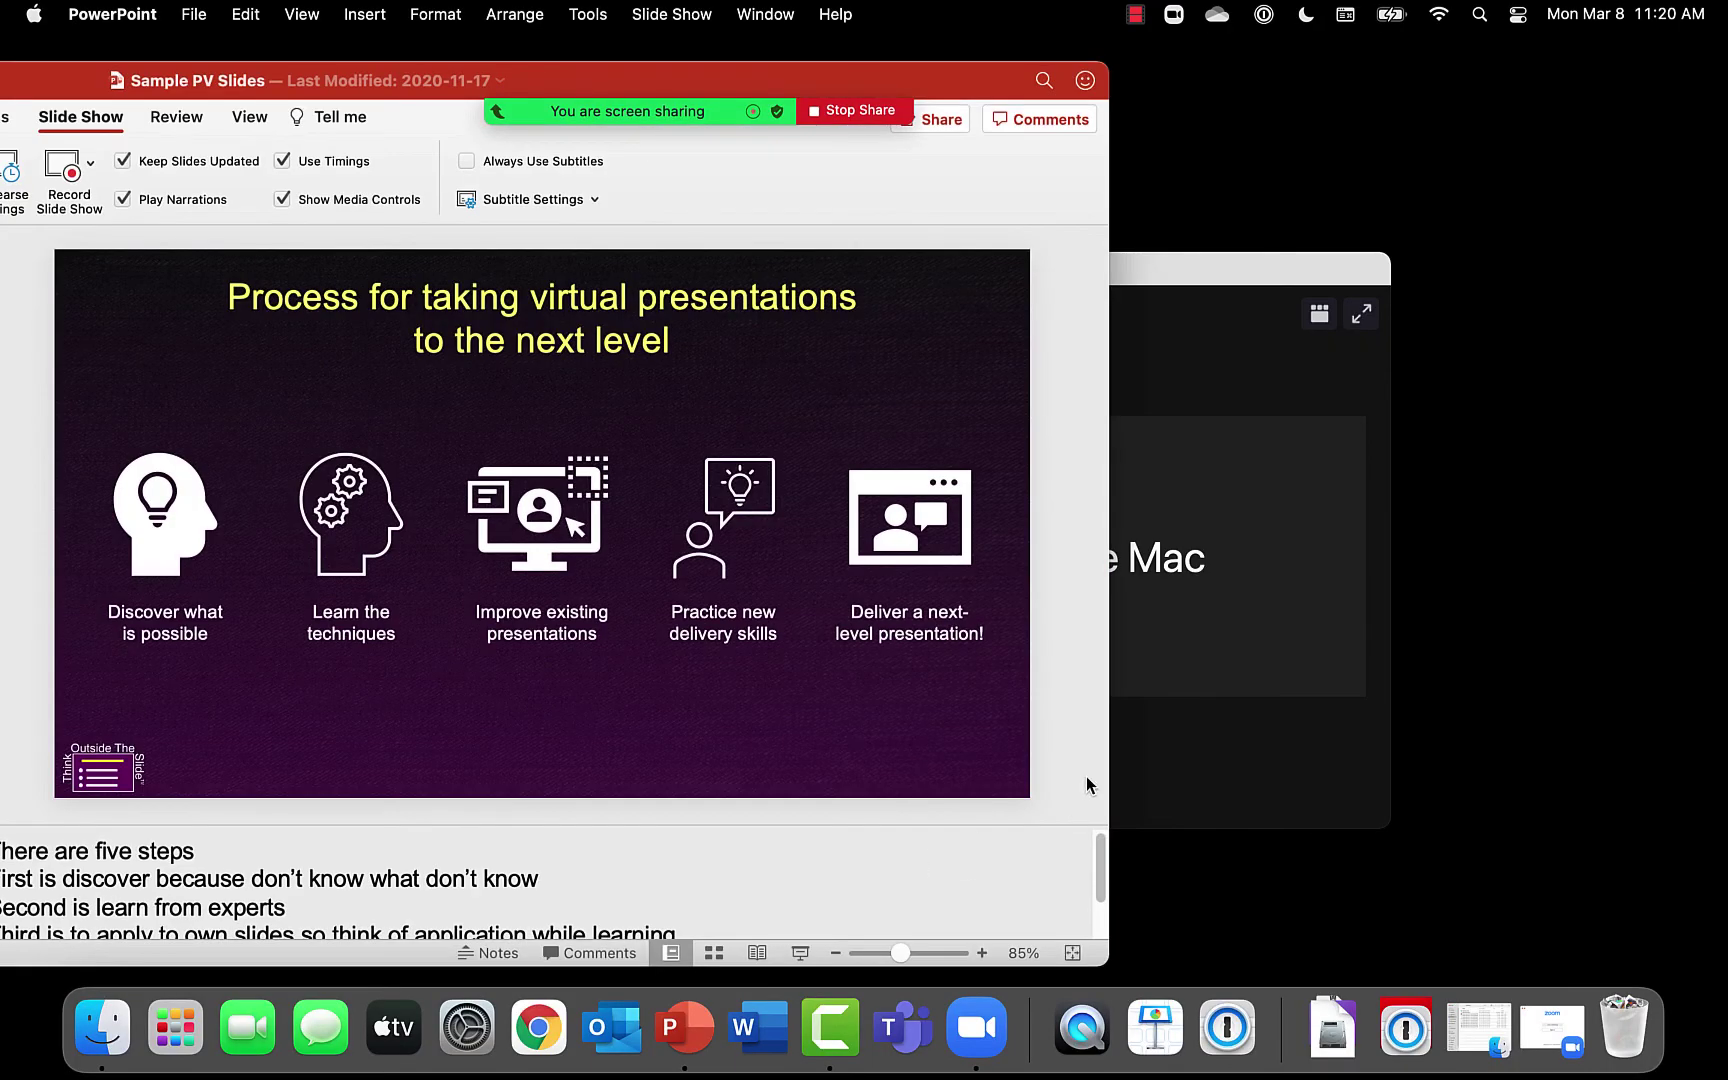
Fit the Sample PV Slides window on the laptop screen, keeping thumbnails and speaker notes visible.
drag(1107, 772, 1541, 790)
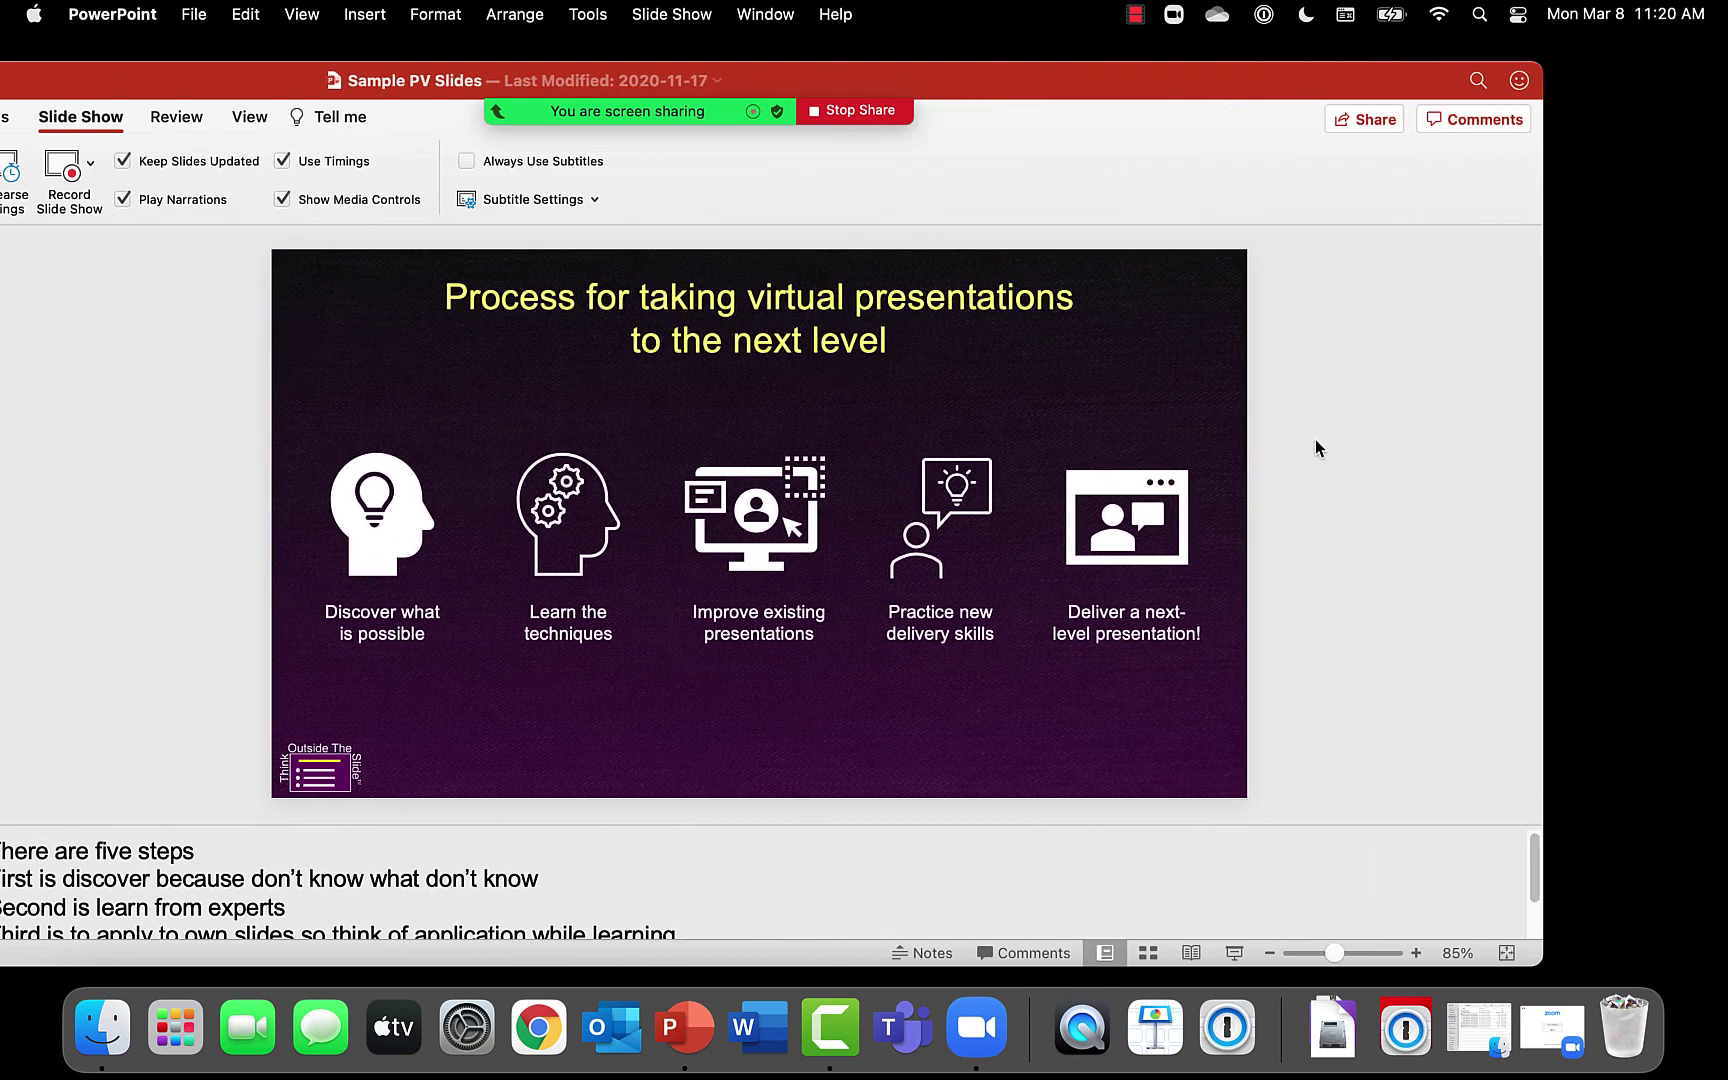
drag(1008, 83, 1092, 84)
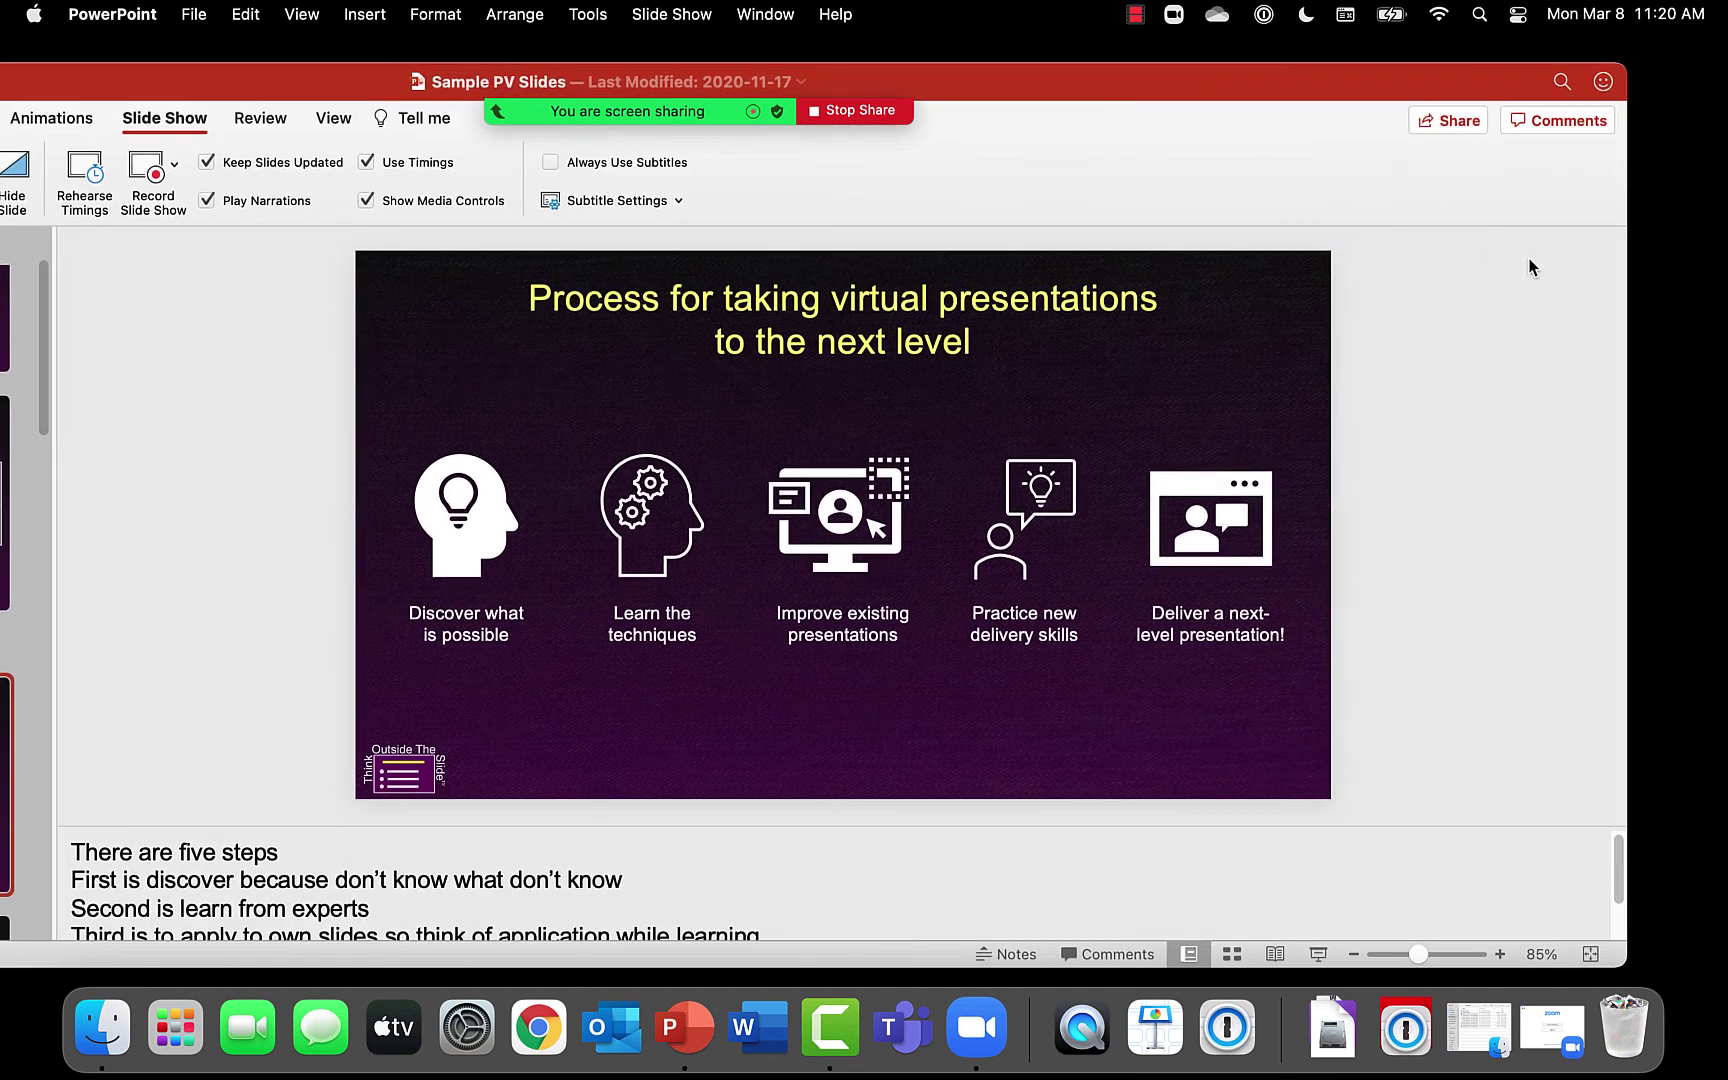
drag(1624, 287, 1296, 258)
drag(971, 73, 1393, 93)
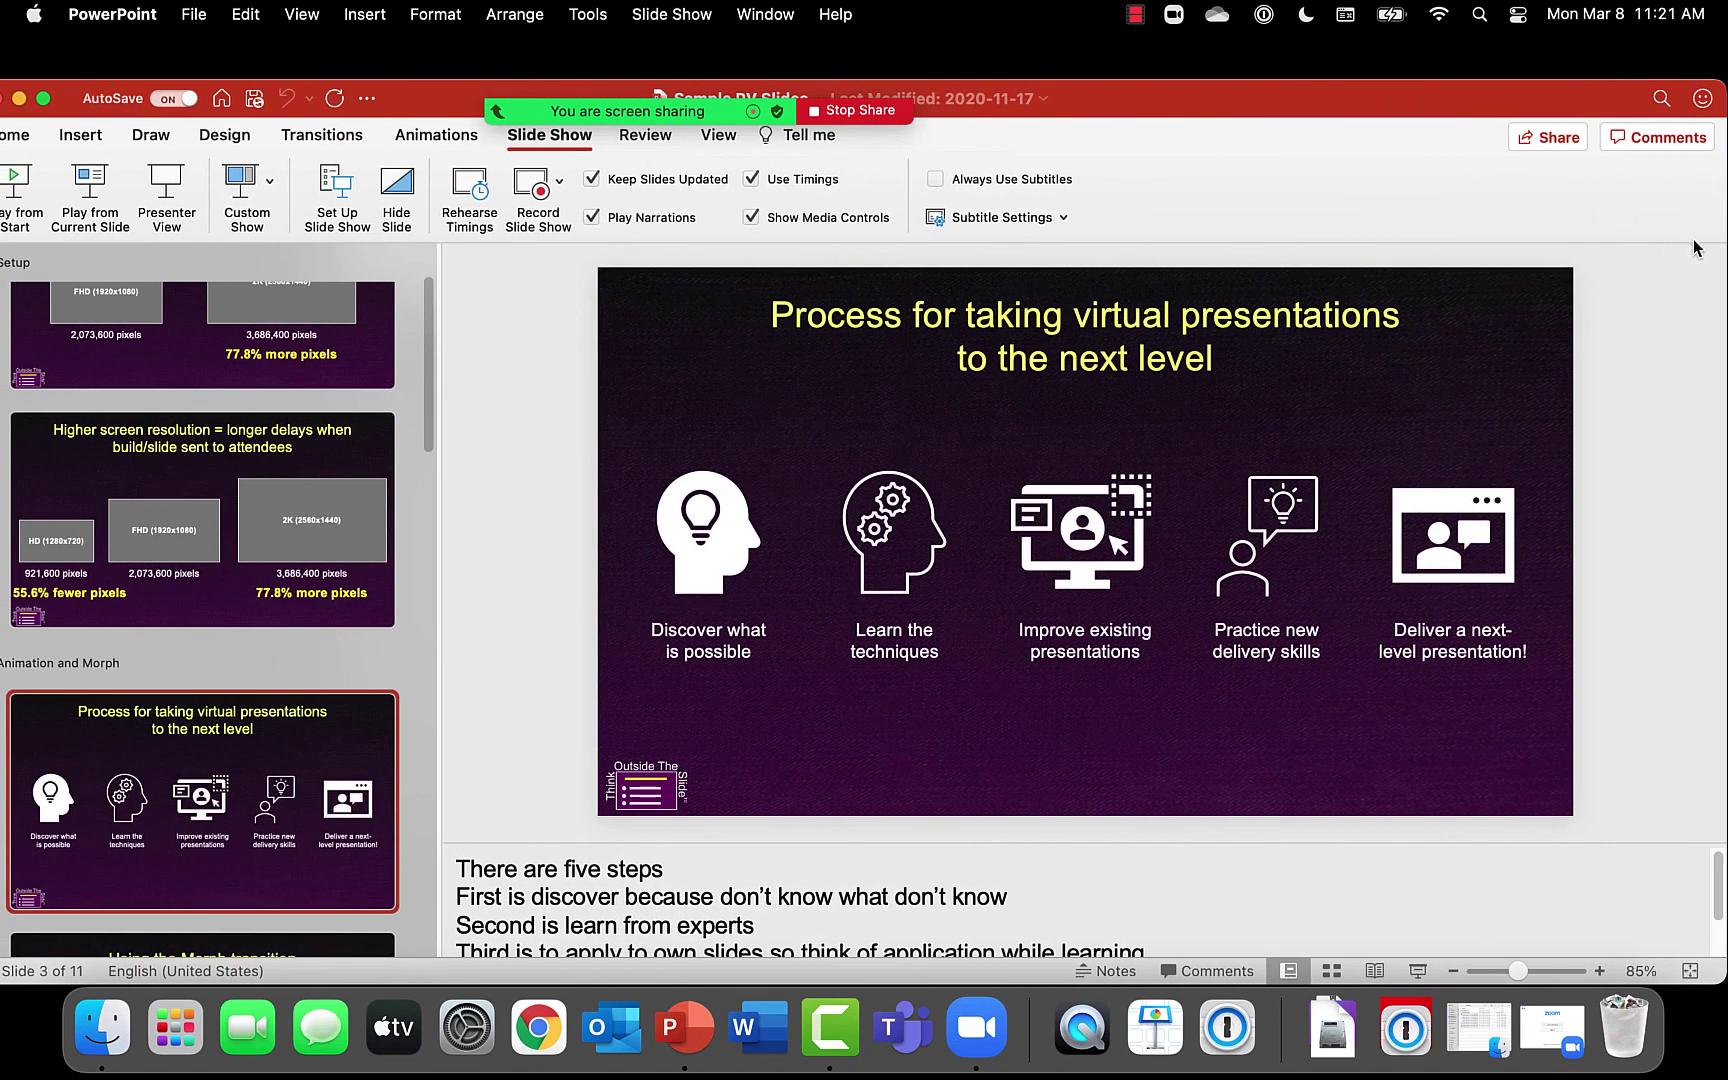
drag(1647, 258, 1399, 258)
drag(1052, 89, 1207, 86)
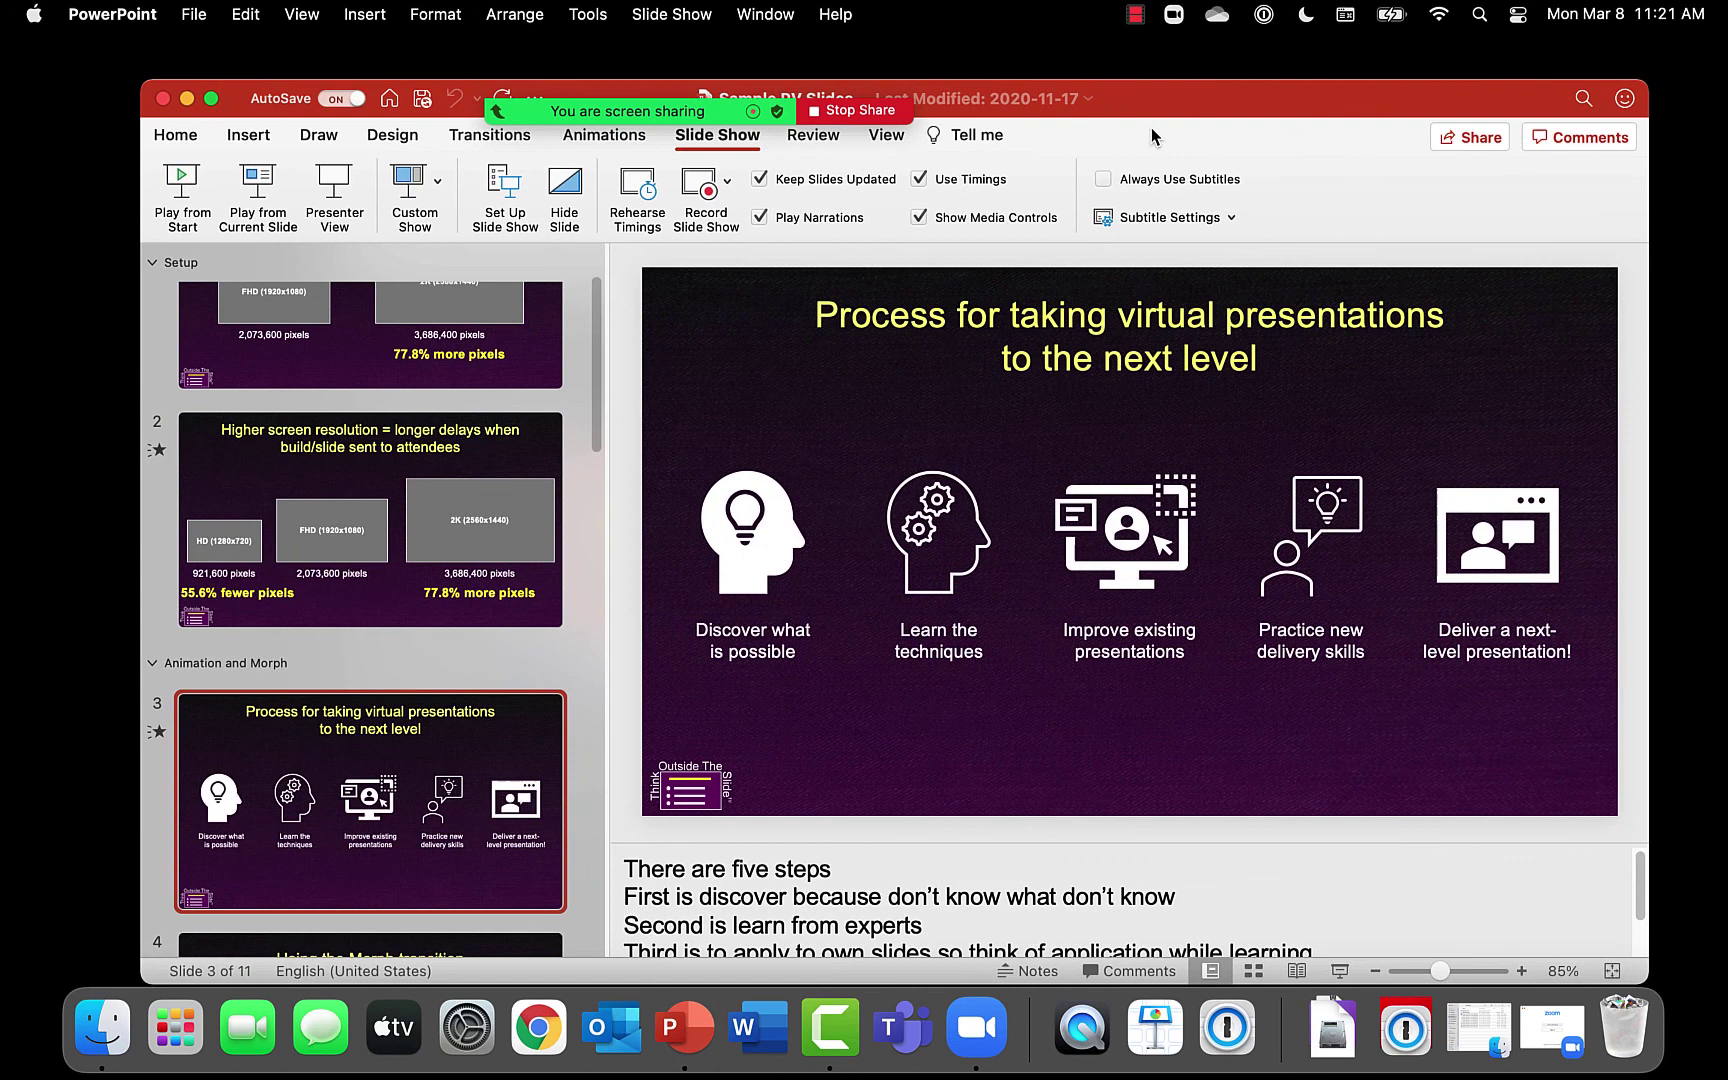
Stop the Zoom share, minimize the meeting window, and bring PowerPoint to the front.
click(844, 109)
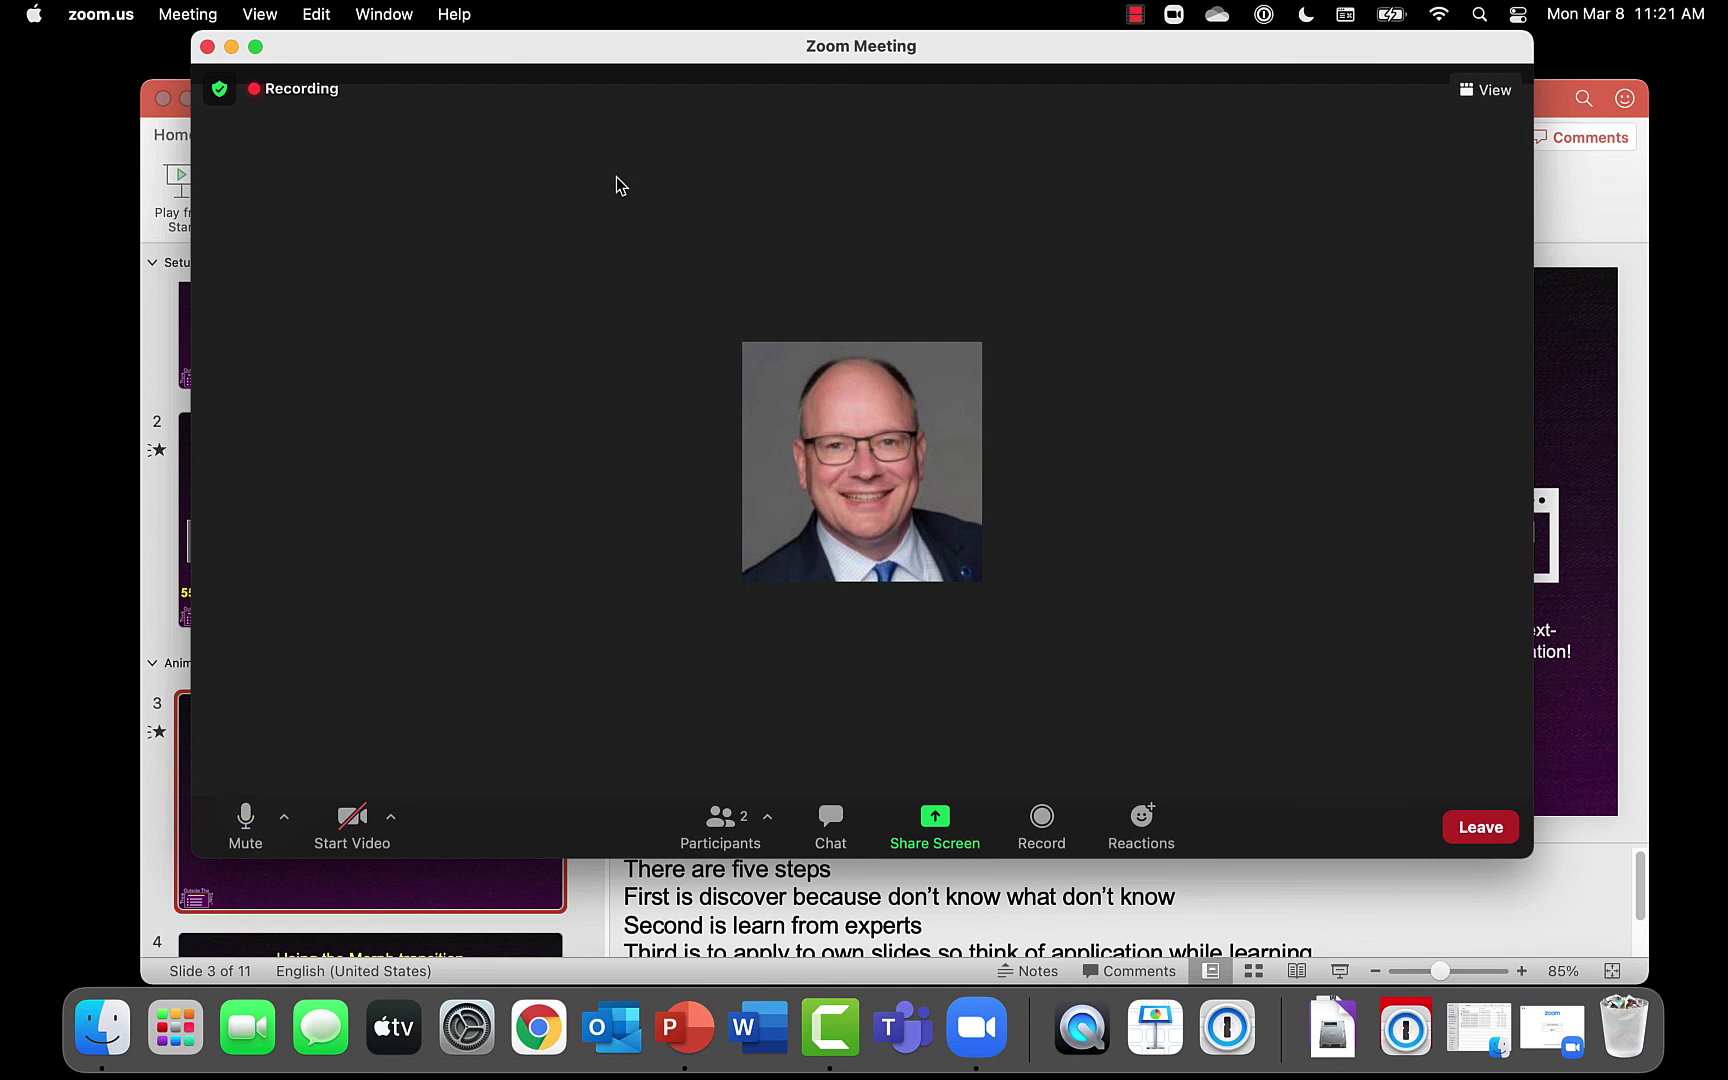
click(231, 47)
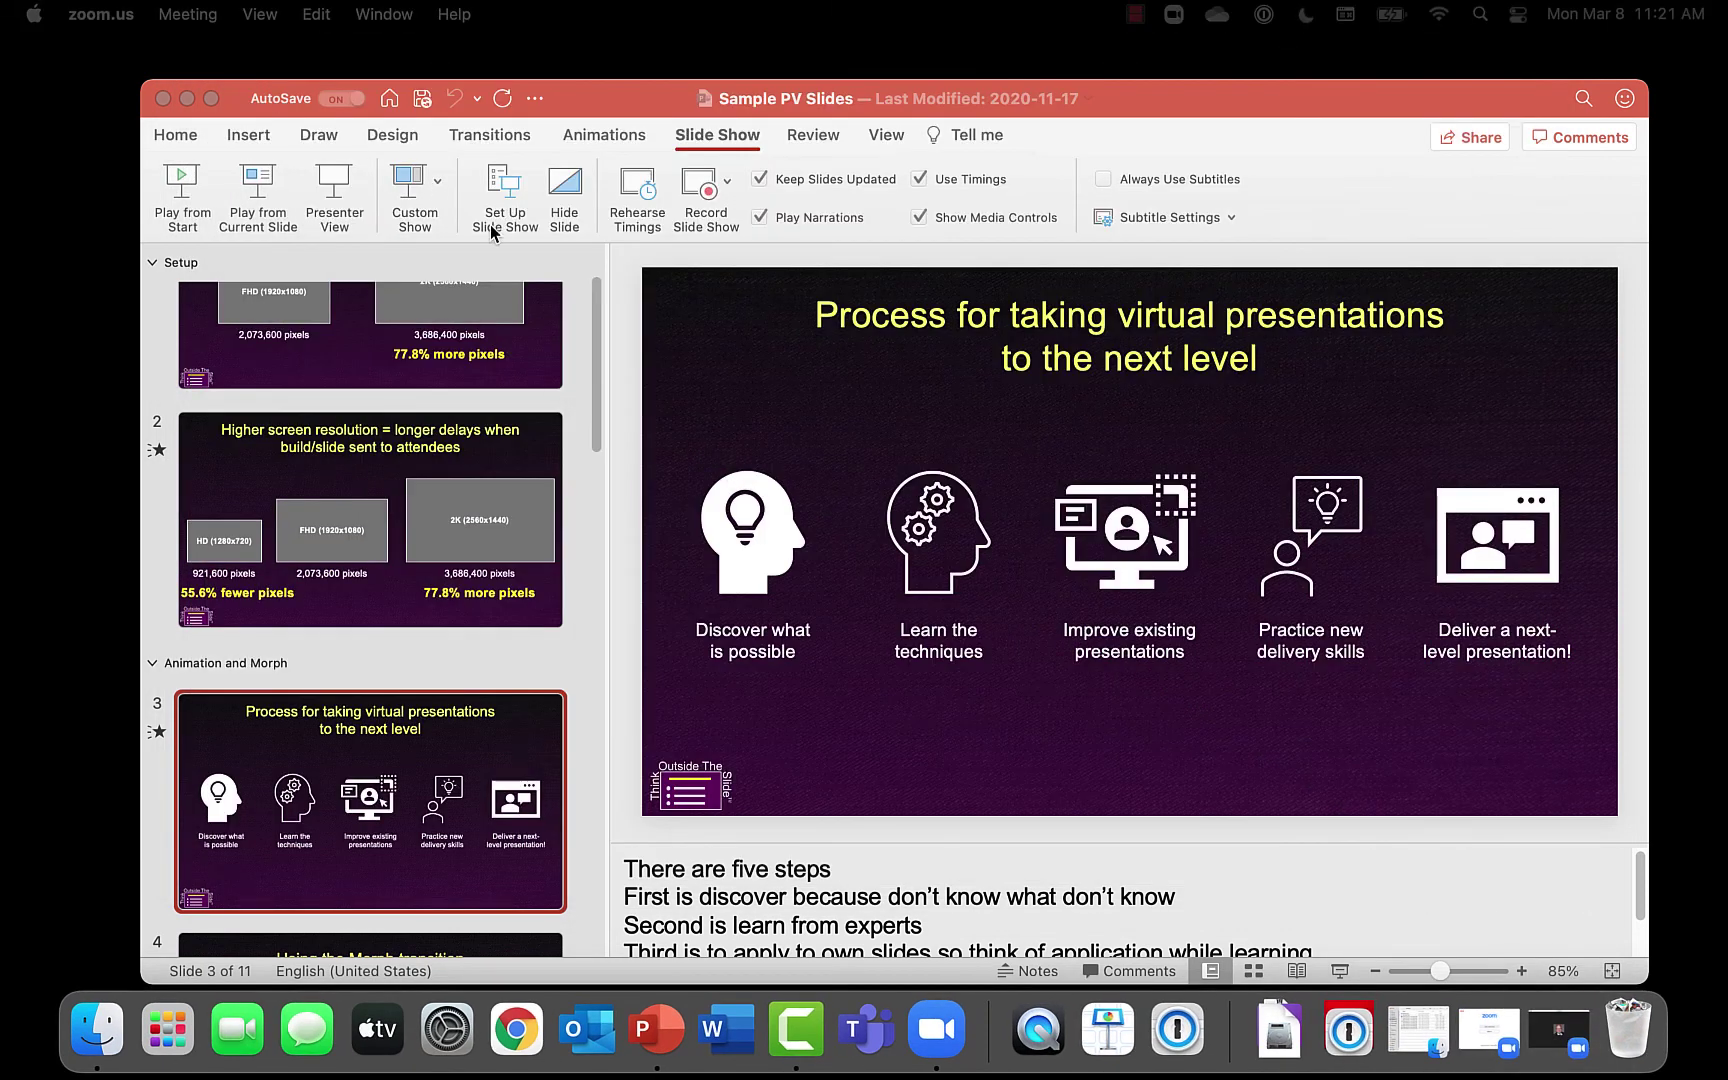
click(627, 337)
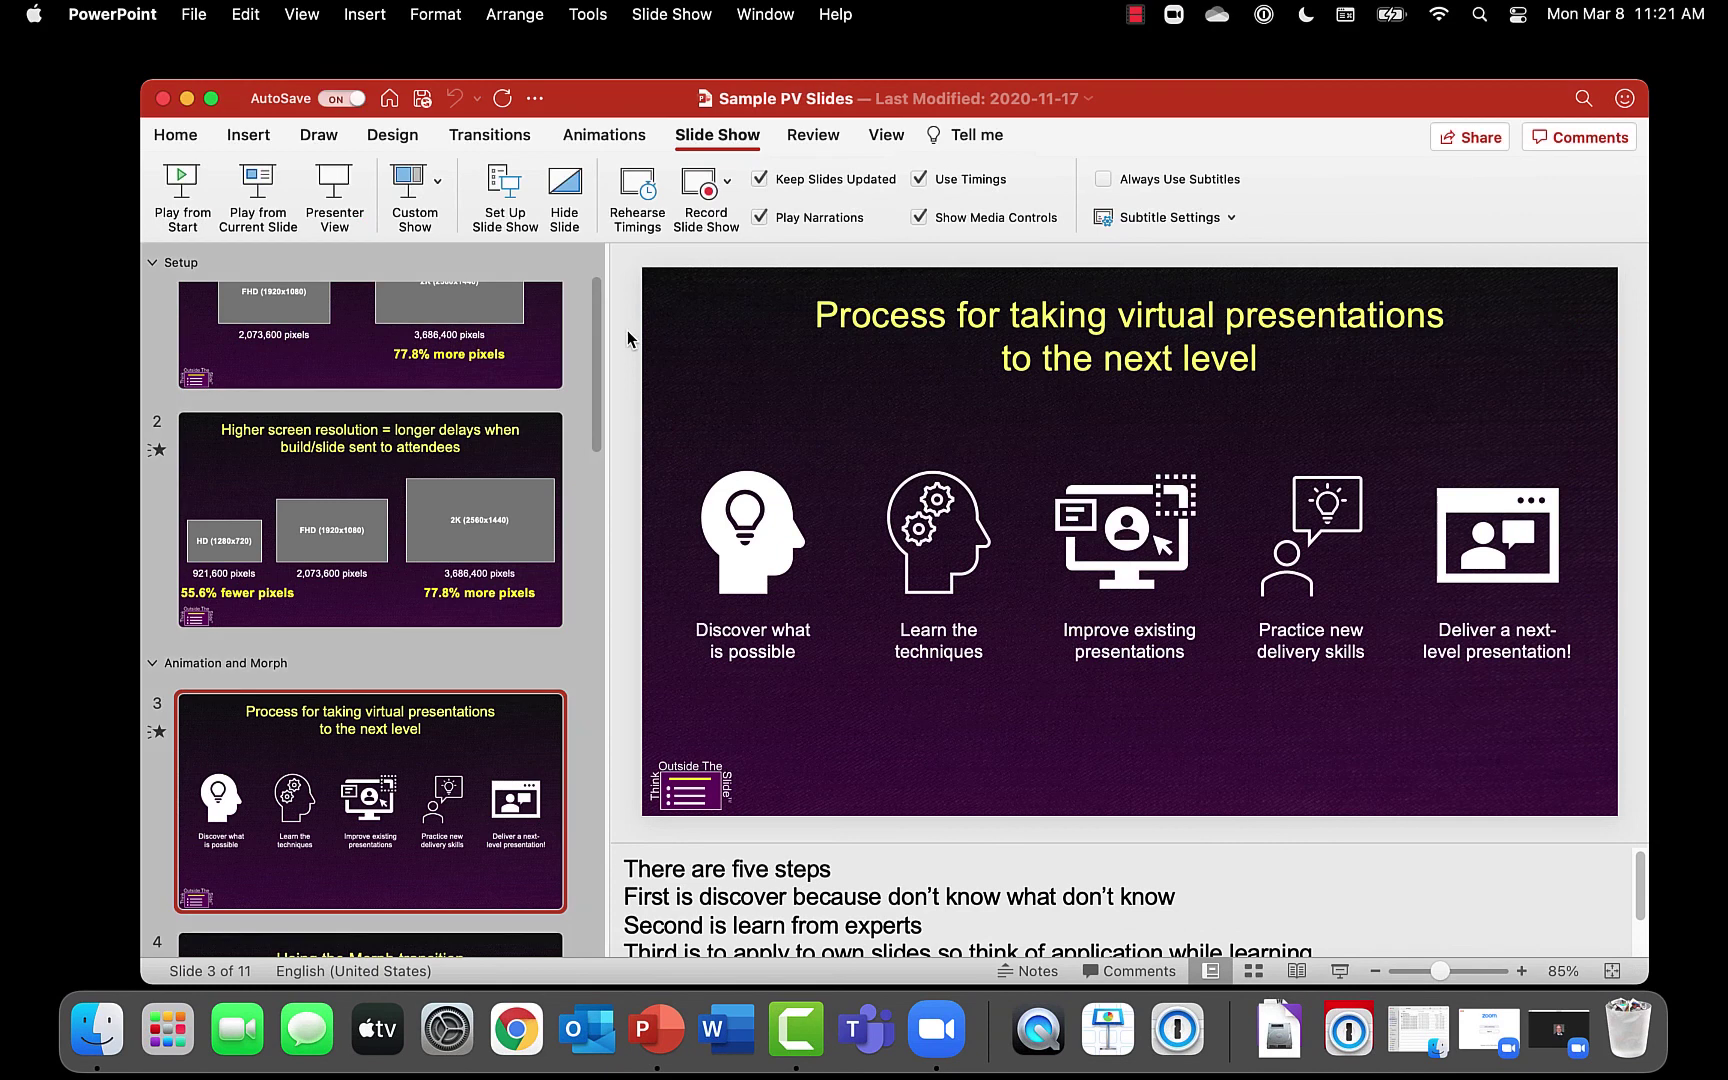